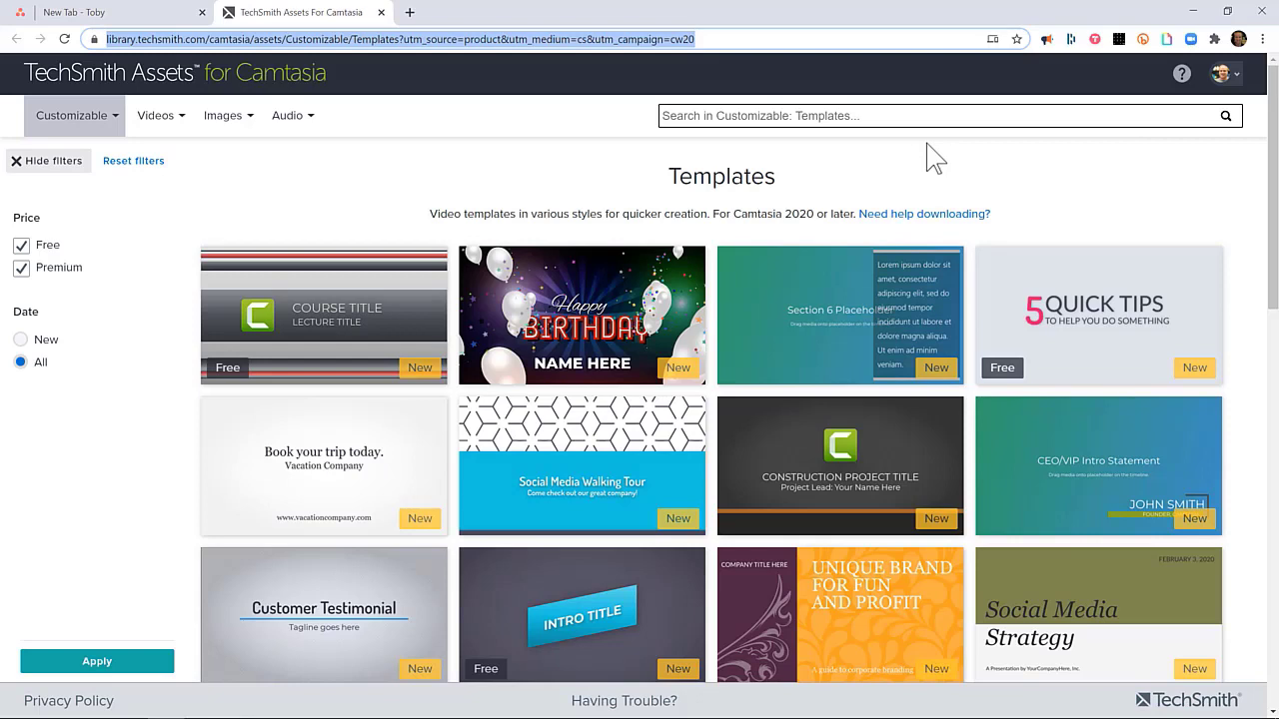
Search the Camtasia template library for "education"
click(754, 116)
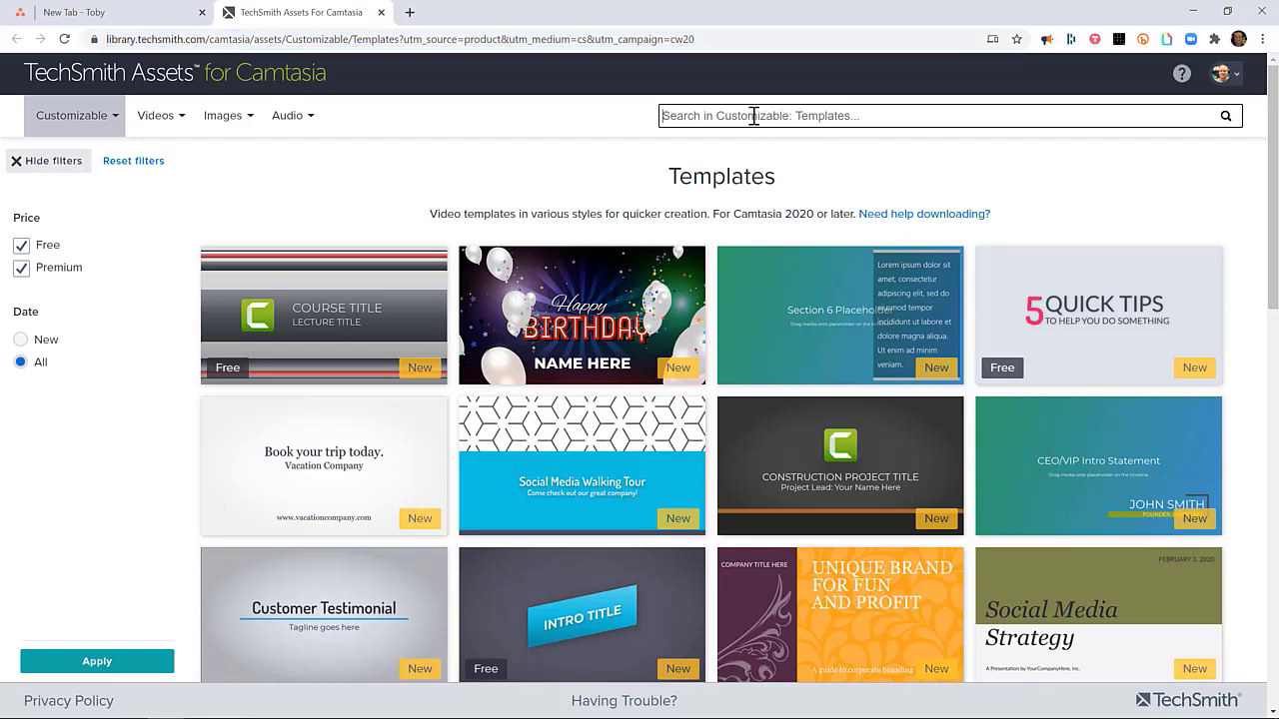
text(education)
key(Return)
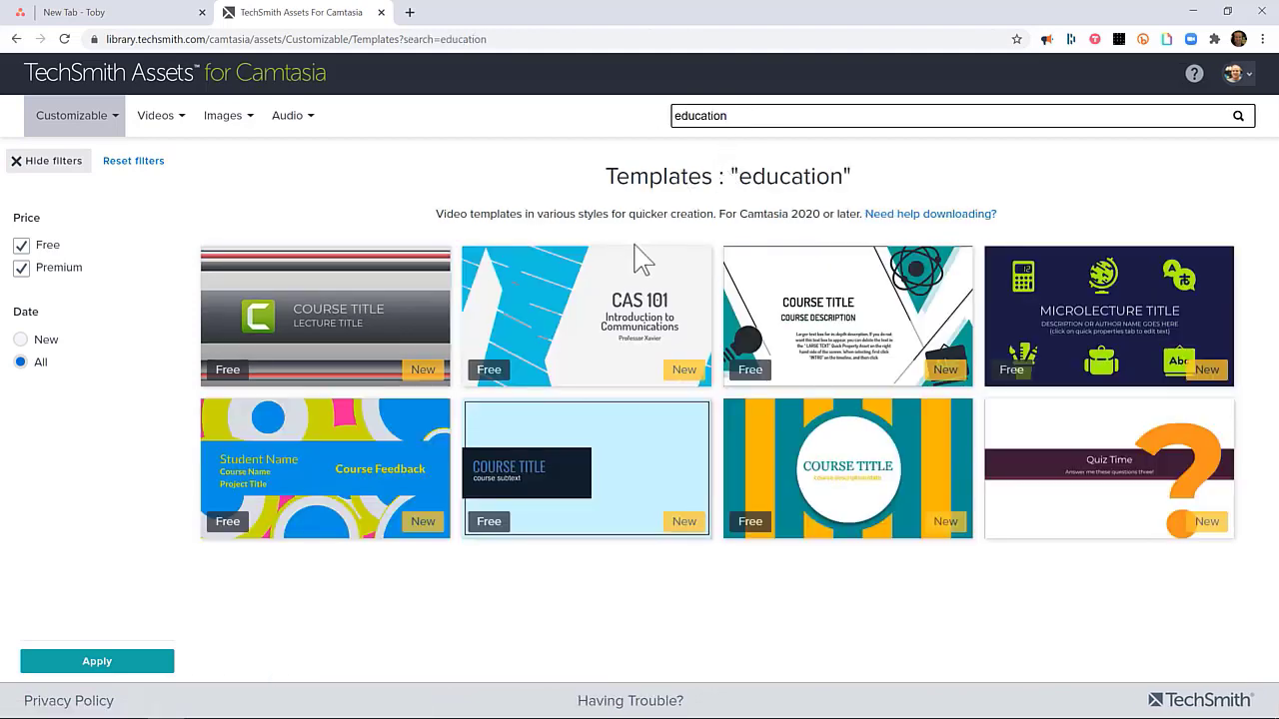
Open the free Basic Lecture Capture template in Camtasia 2020 and create a new project from it
mouse_move(581, 295)
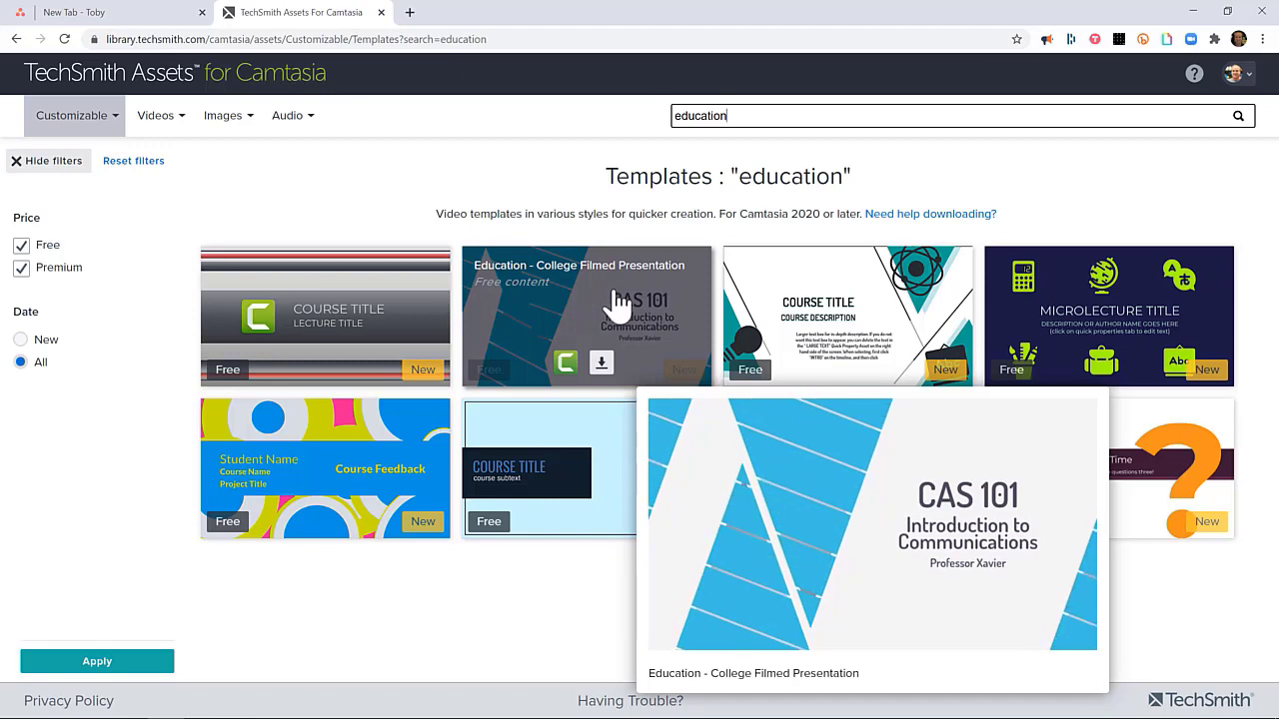
mouse_move(791, 307)
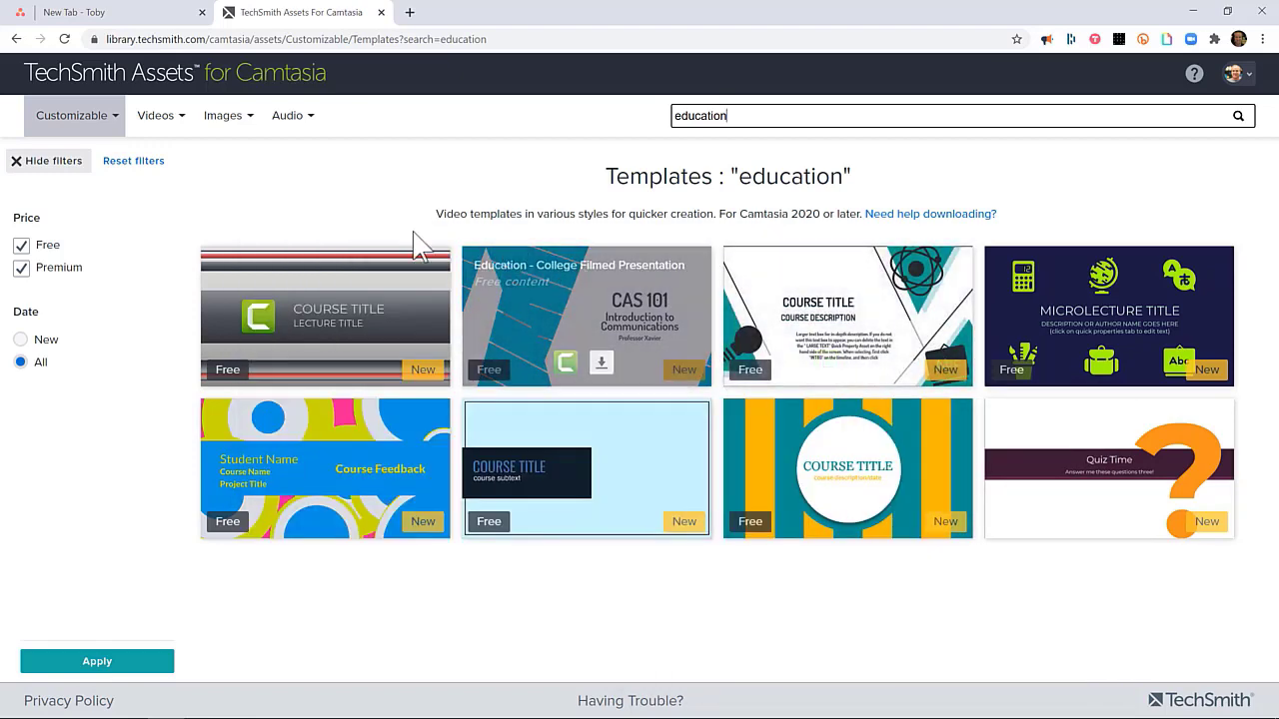
mouse_move(305, 306)
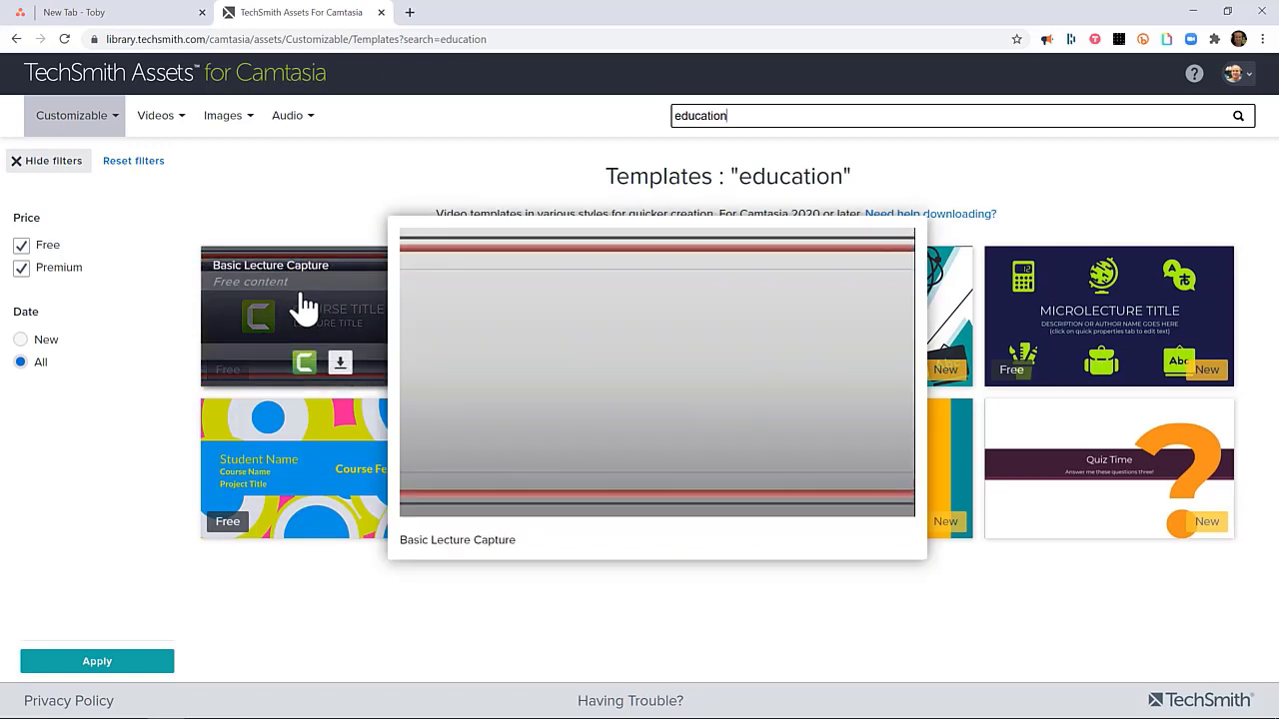
click(305, 363)
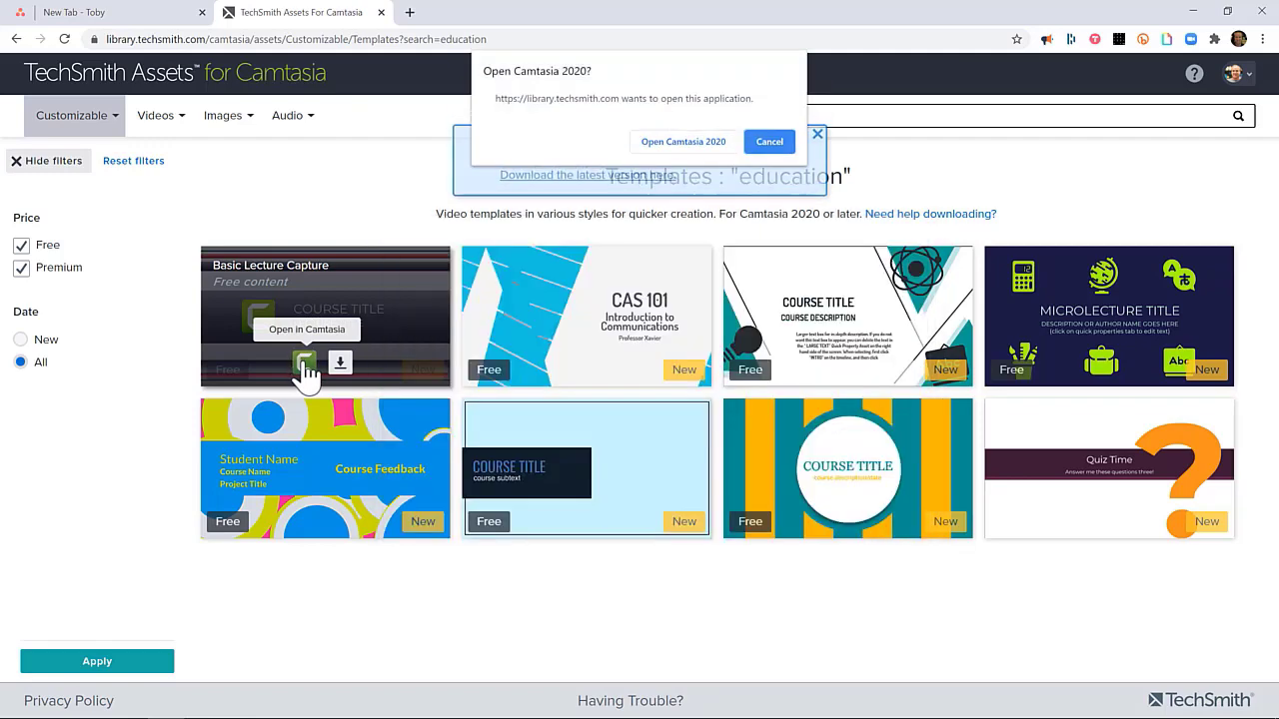
click(688, 142)
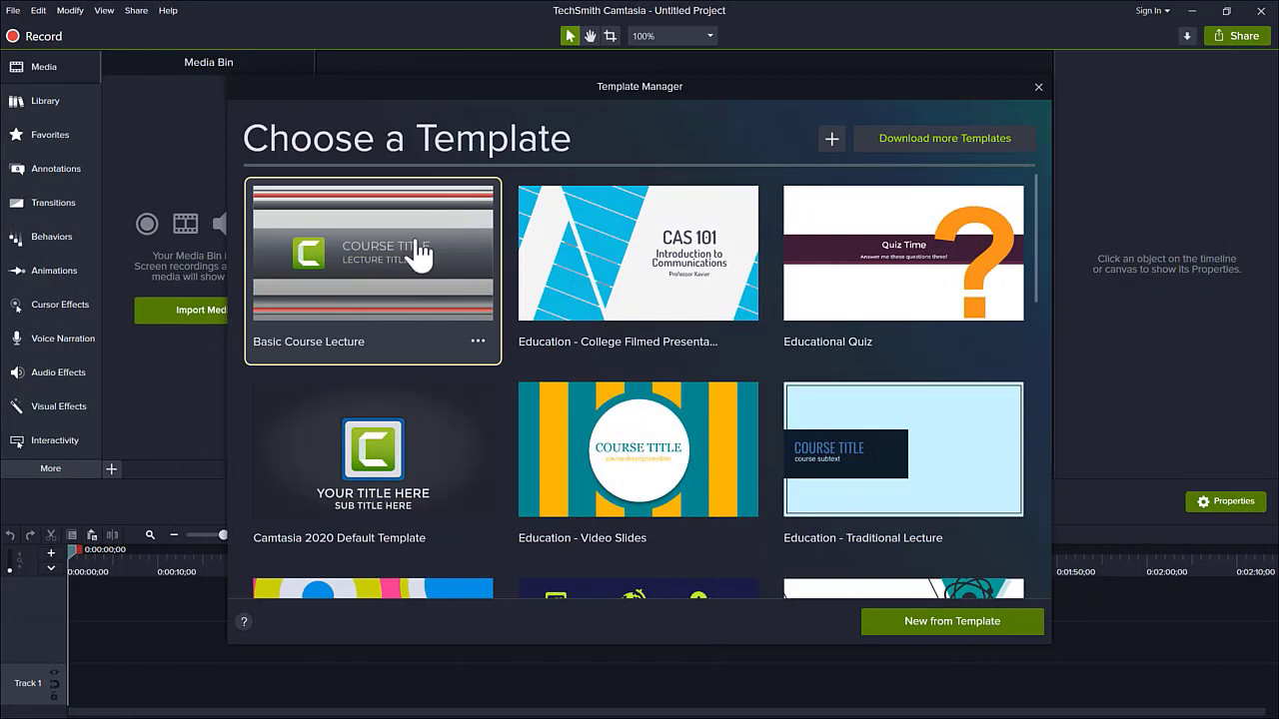
click(911, 623)
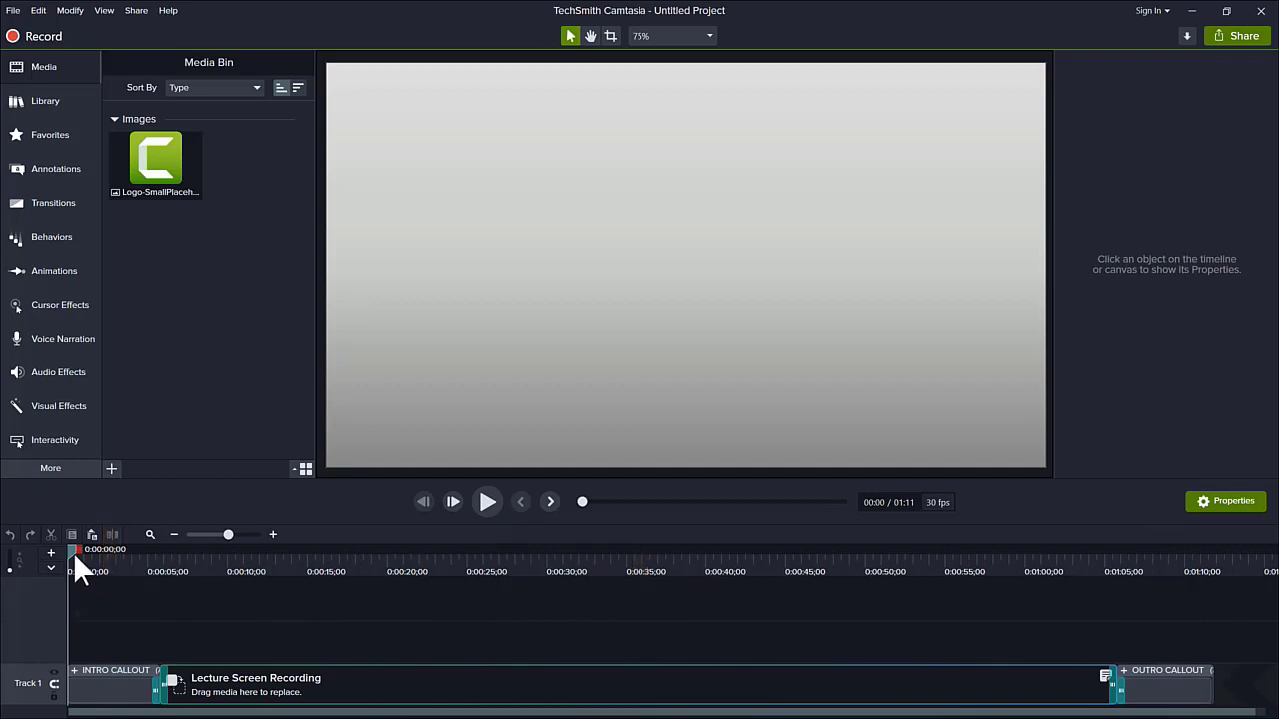
Set the intro callout's Course text to "Weekly Check-in" and its Lesson text to "Week 4 - You've Got This!"
drag(70, 549, 115, 558)
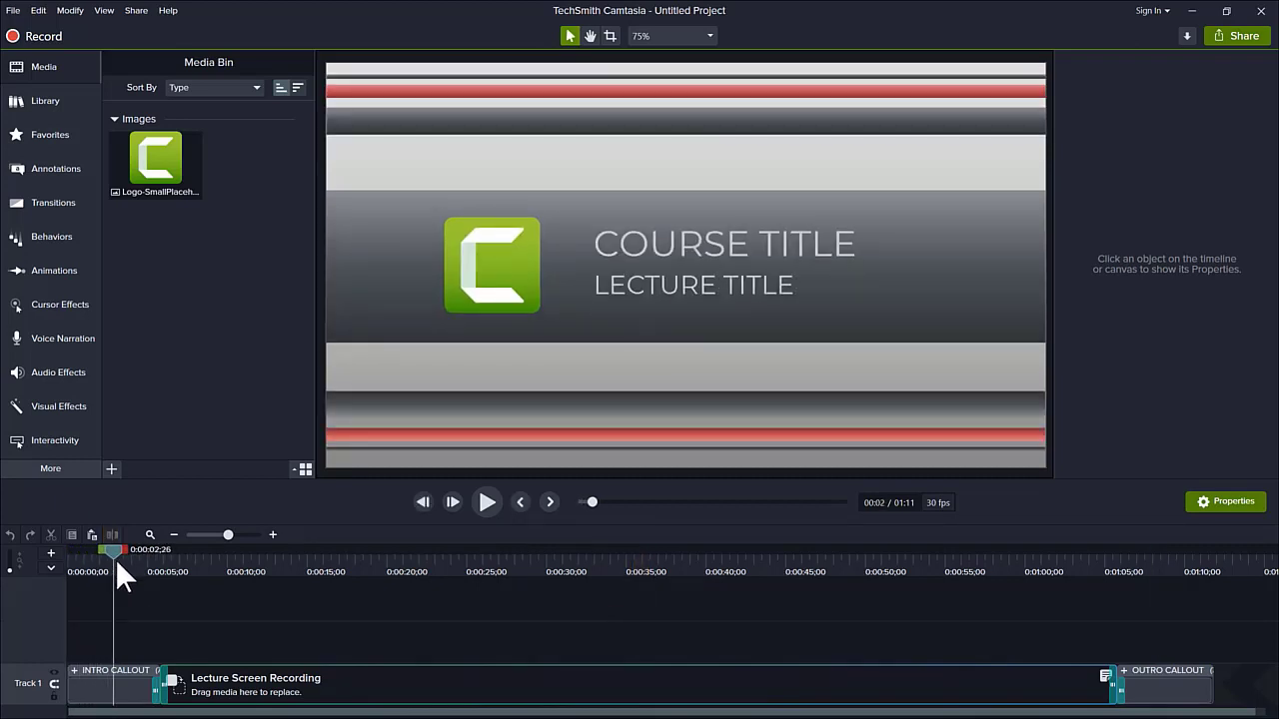
click(103, 687)
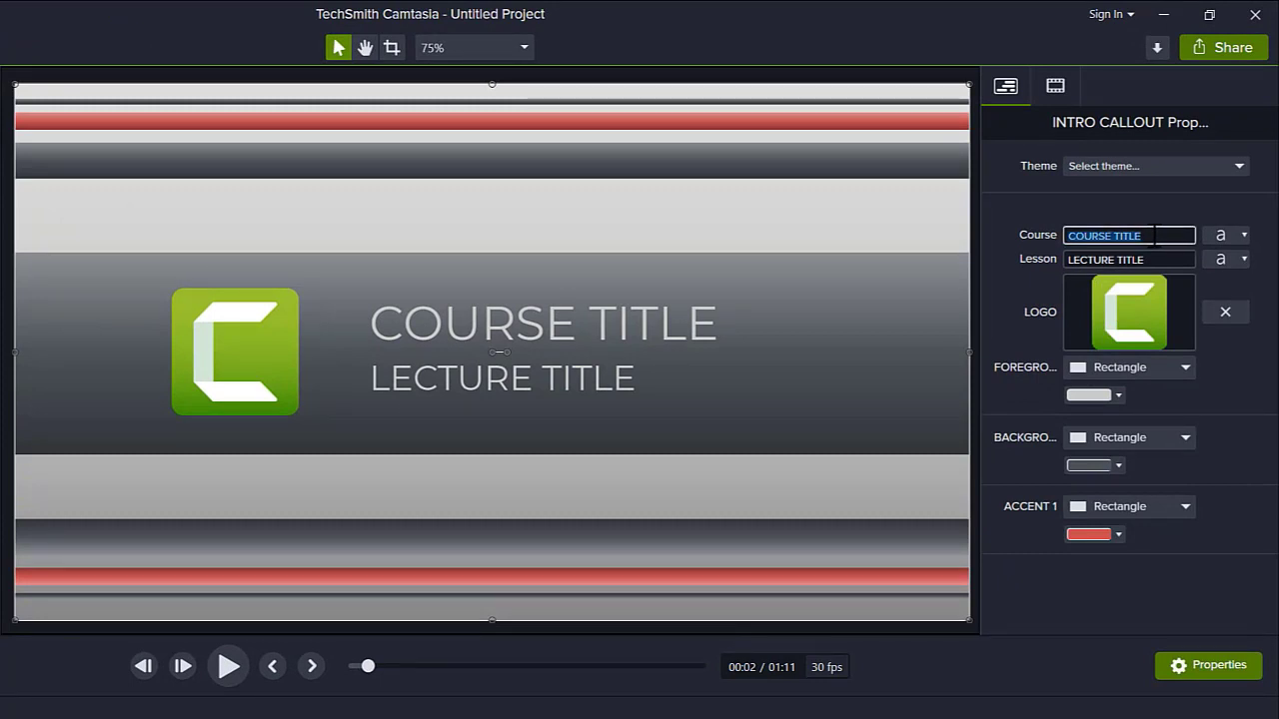
key(Tab)
text(We)
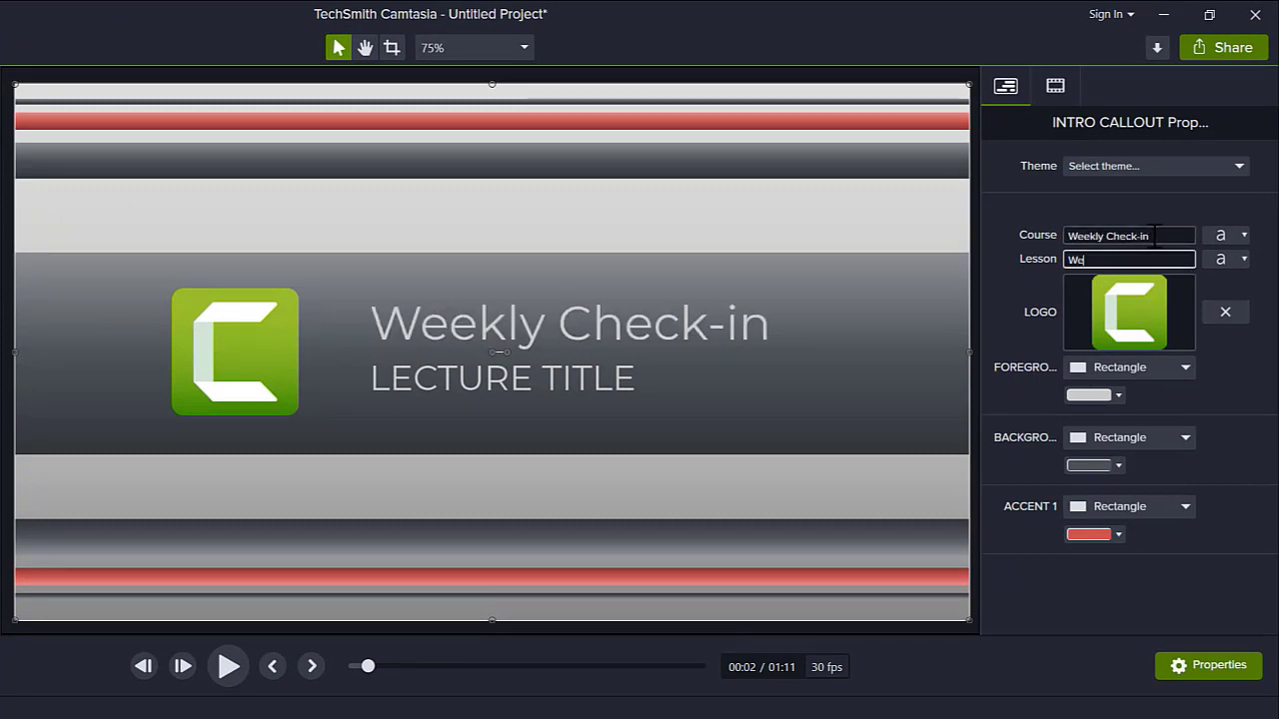
text(ek 4 - You've g)
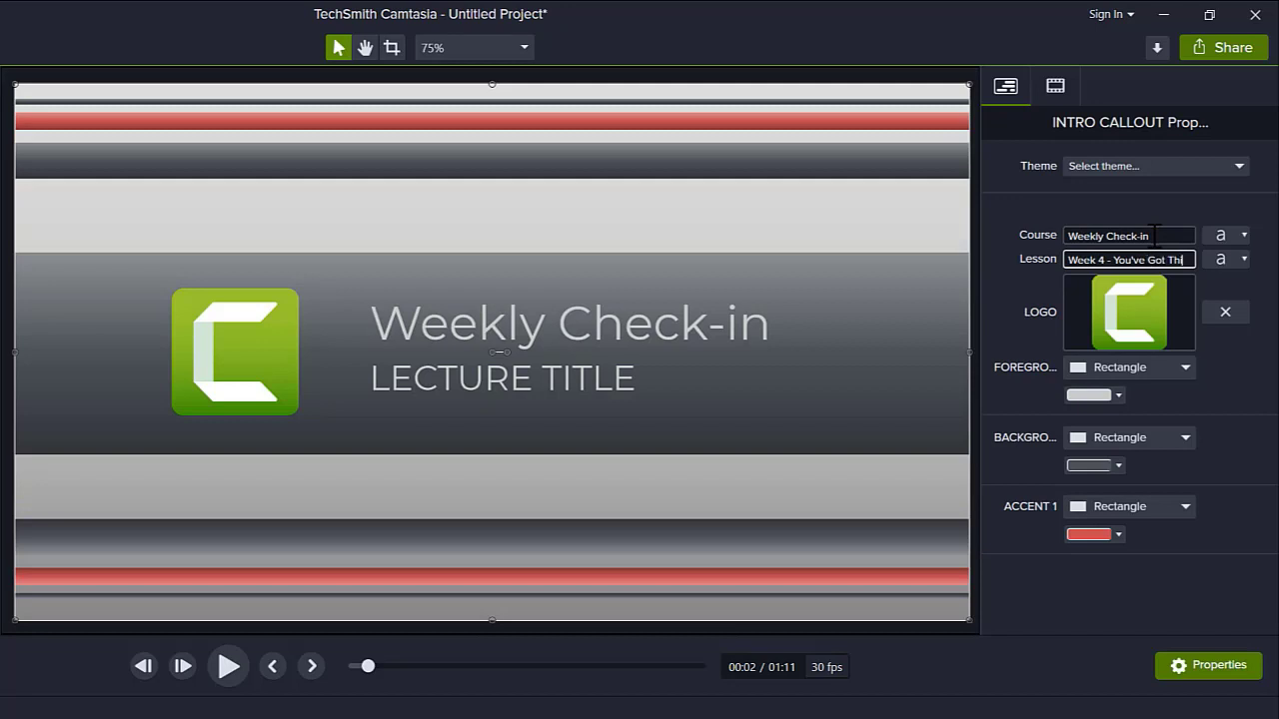
Replace the intro callout's placeholder logo with the TechSmith-Logo-256x256 image
click(1220, 313)
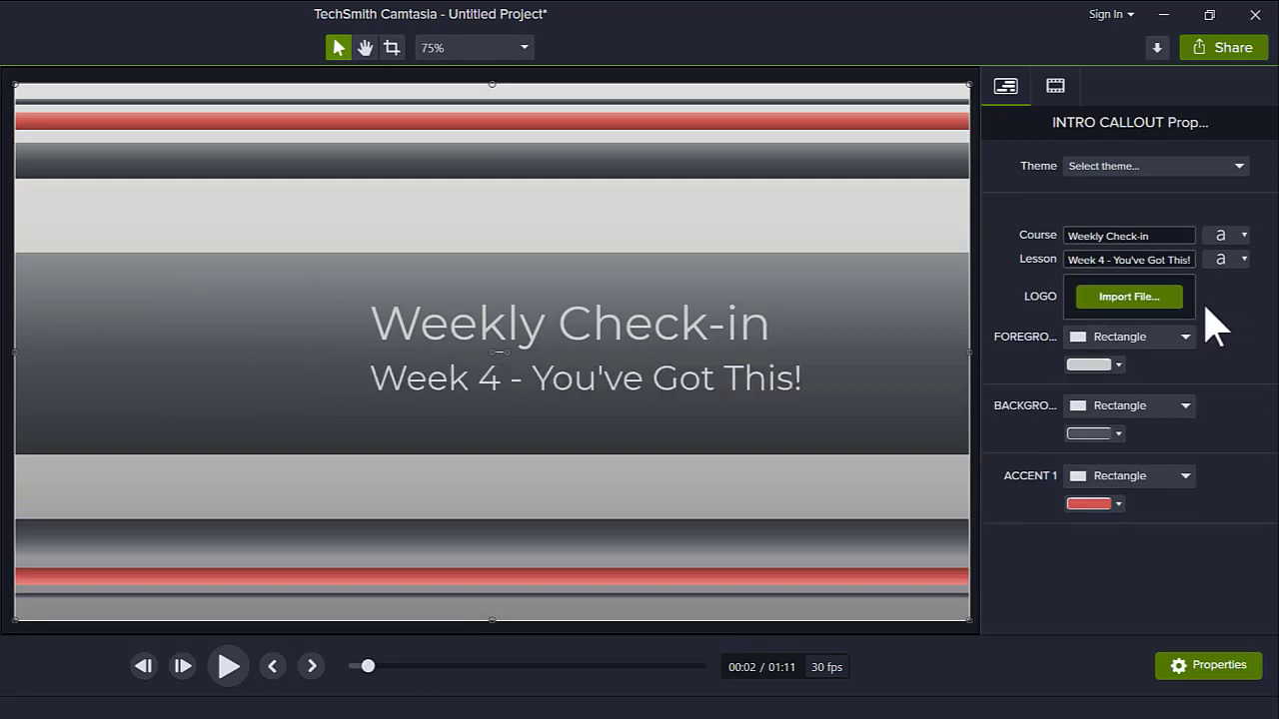
click(1131, 297)
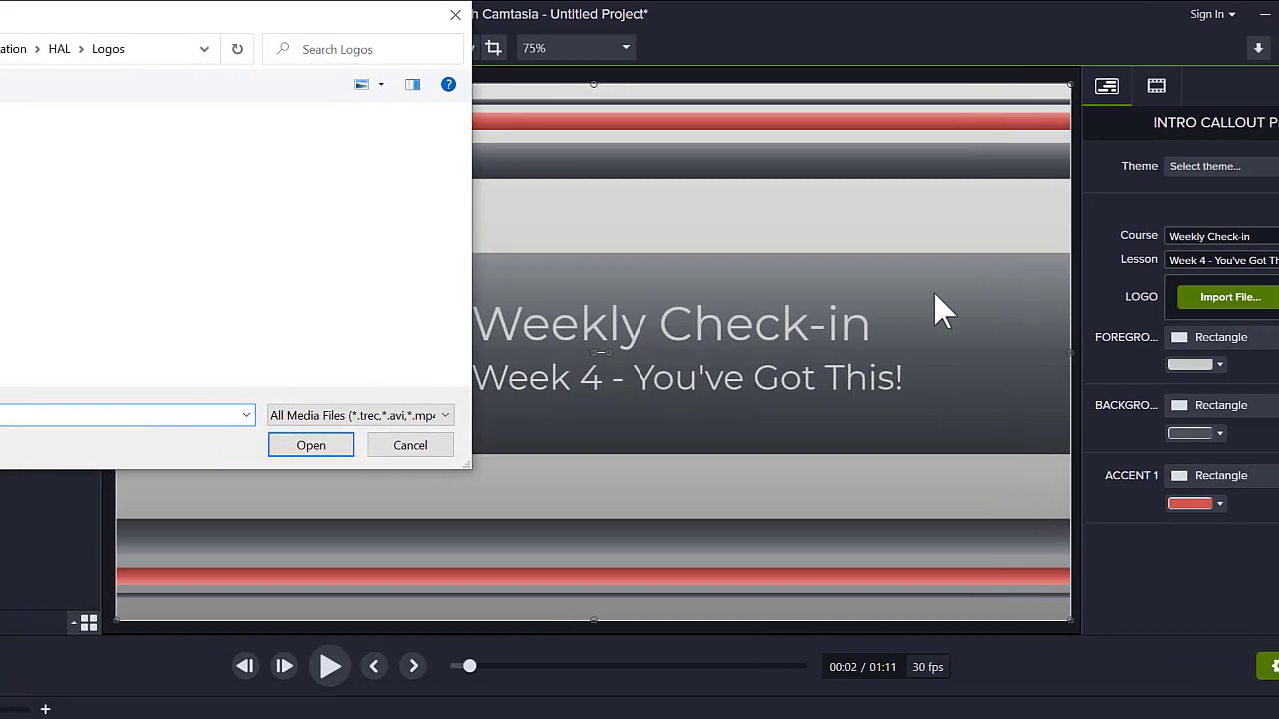
click(112, 179)
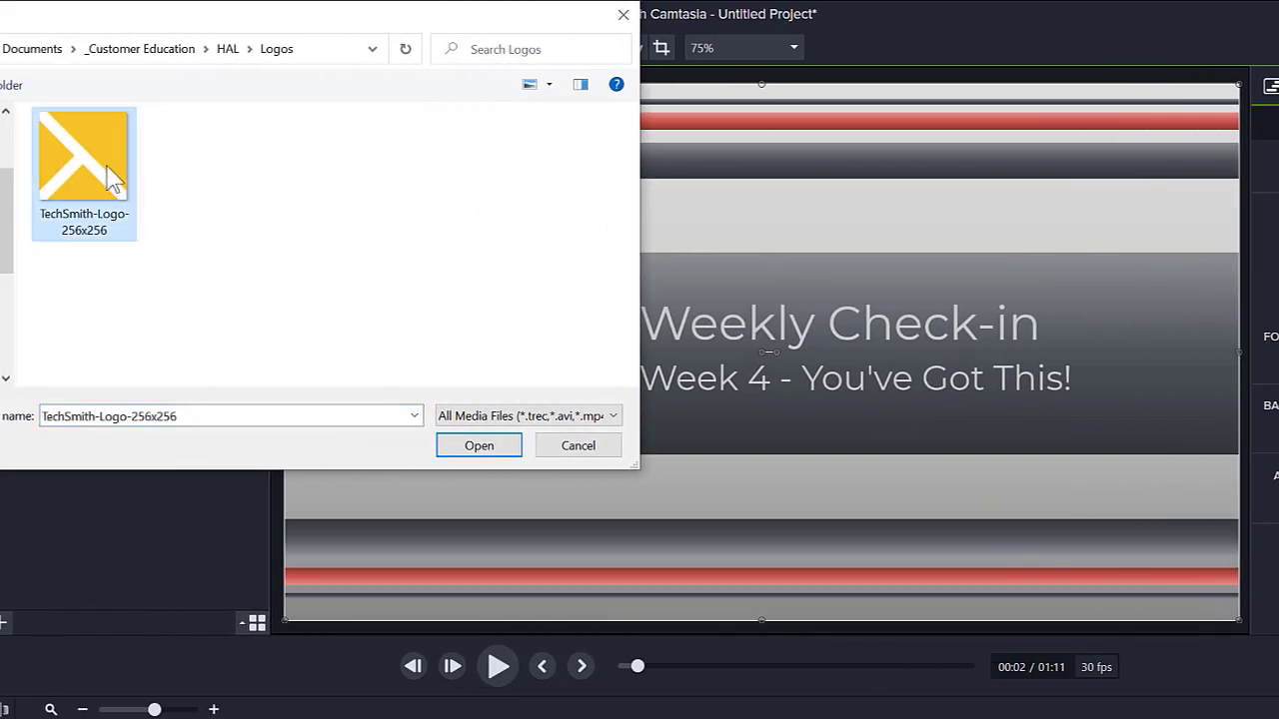
click(449, 445)
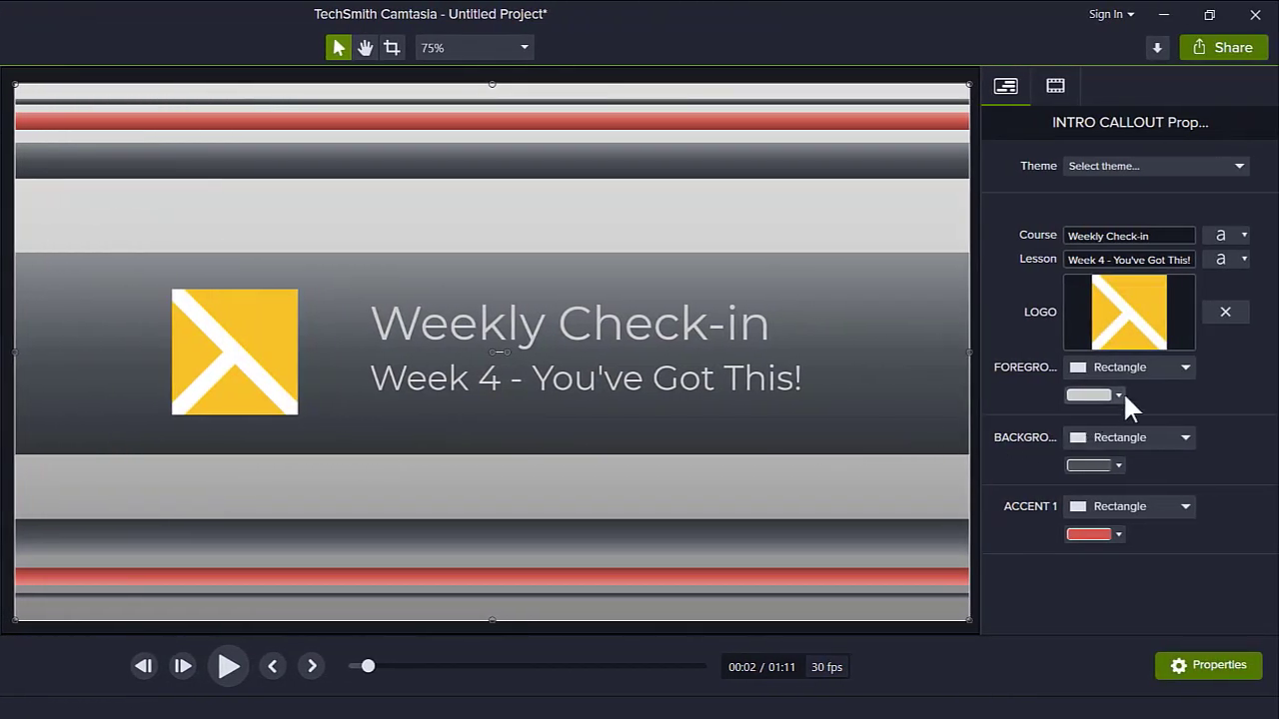
Sample the logo's white for the intro callout's foreground and the dark area beside the logo for its background
click(1119, 395)
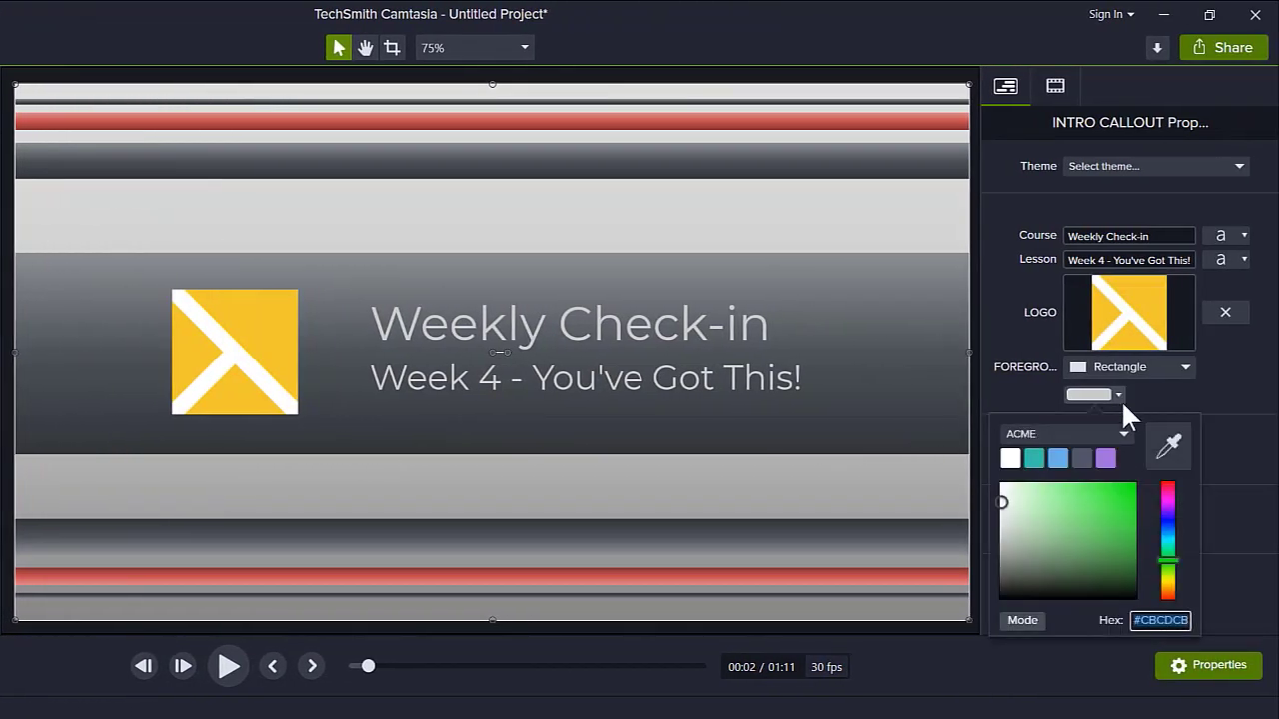
click(1171, 444)
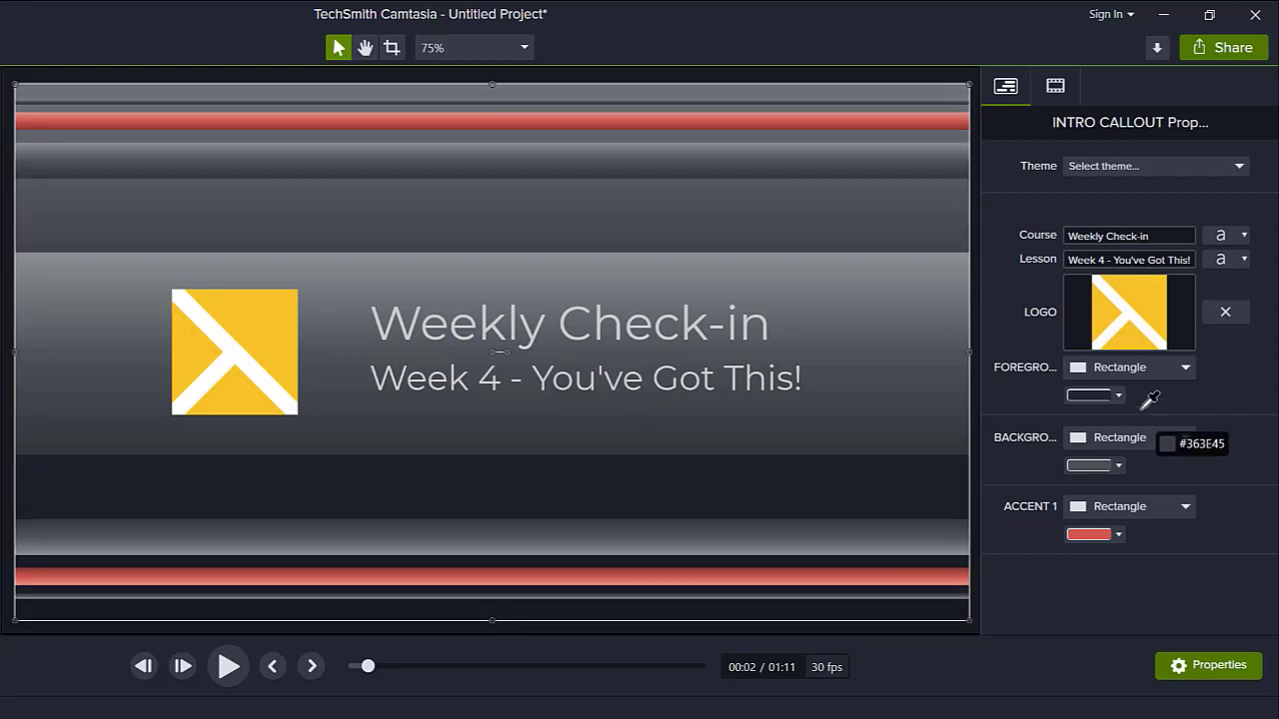
click(1133, 310)
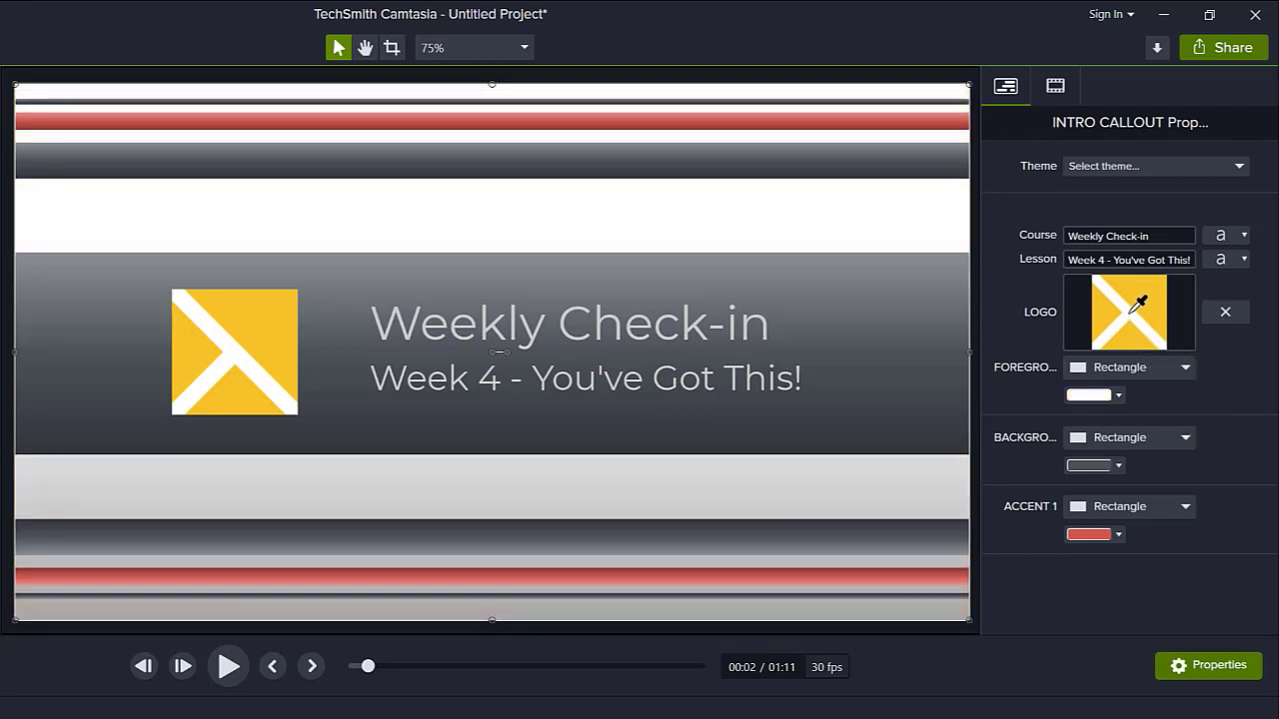
click(1118, 466)
click(1170, 517)
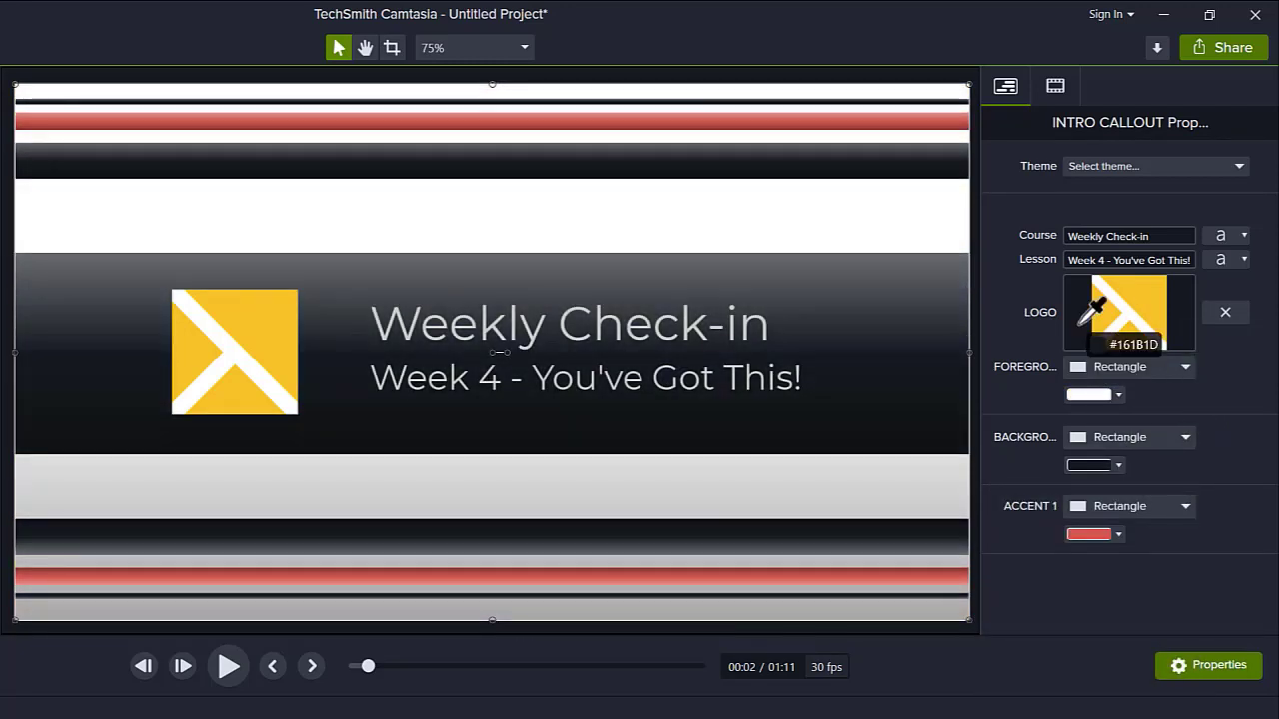
click(1081, 322)
Set the intro callout's Accent 1 color to the yellow sampled from the logo
click(1118, 535)
click(1167, 589)
click(1133, 331)
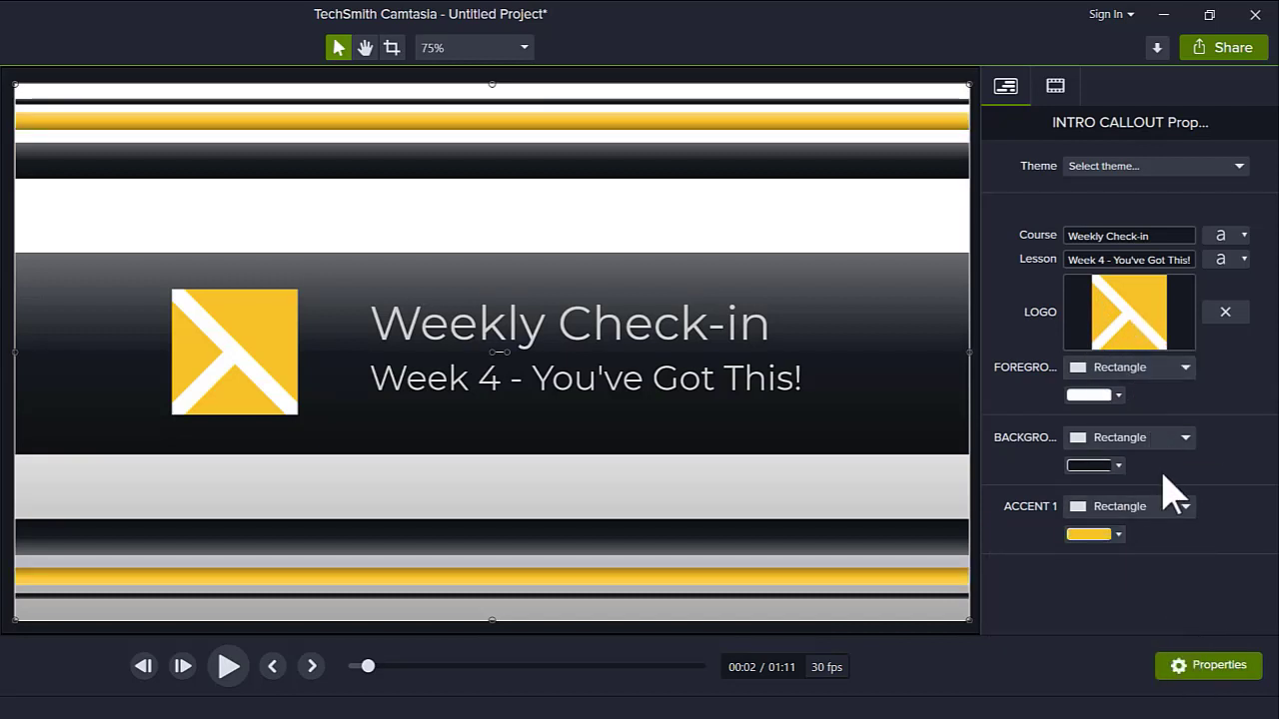
Create a new theme named "Weekly Check-in" in the Theme Manager
click(1201, 165)
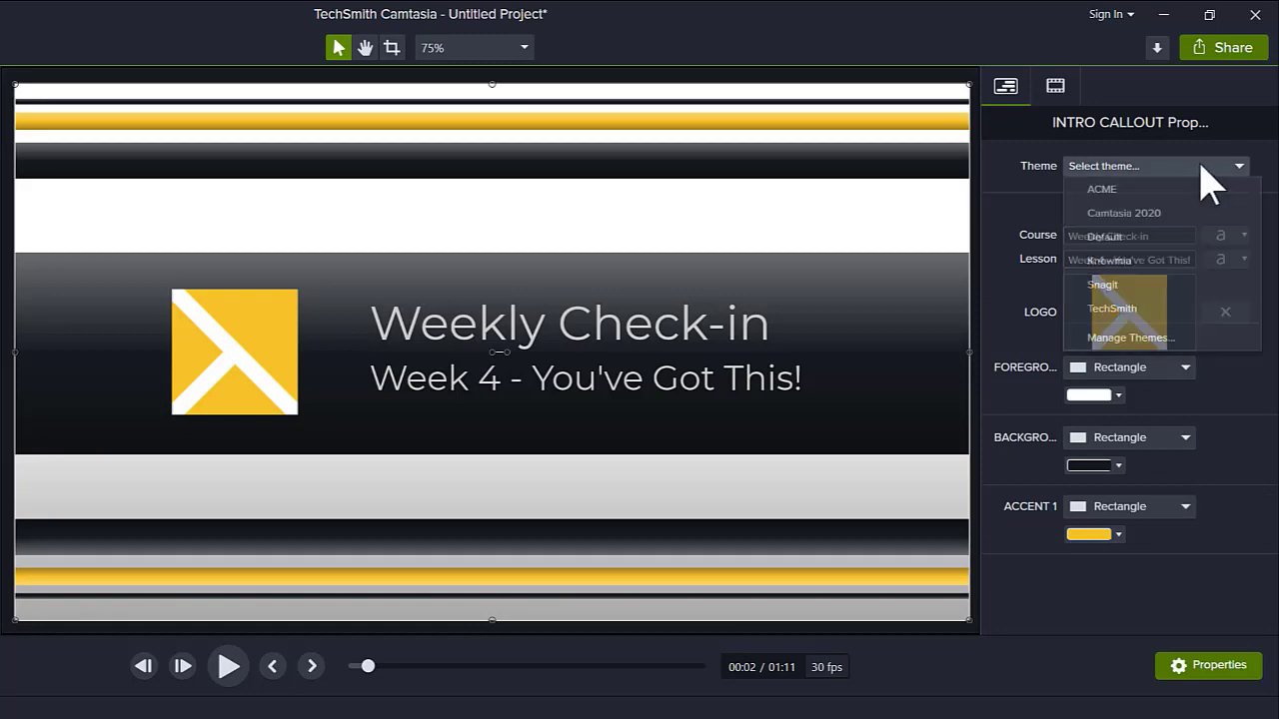
click(1163, 337)
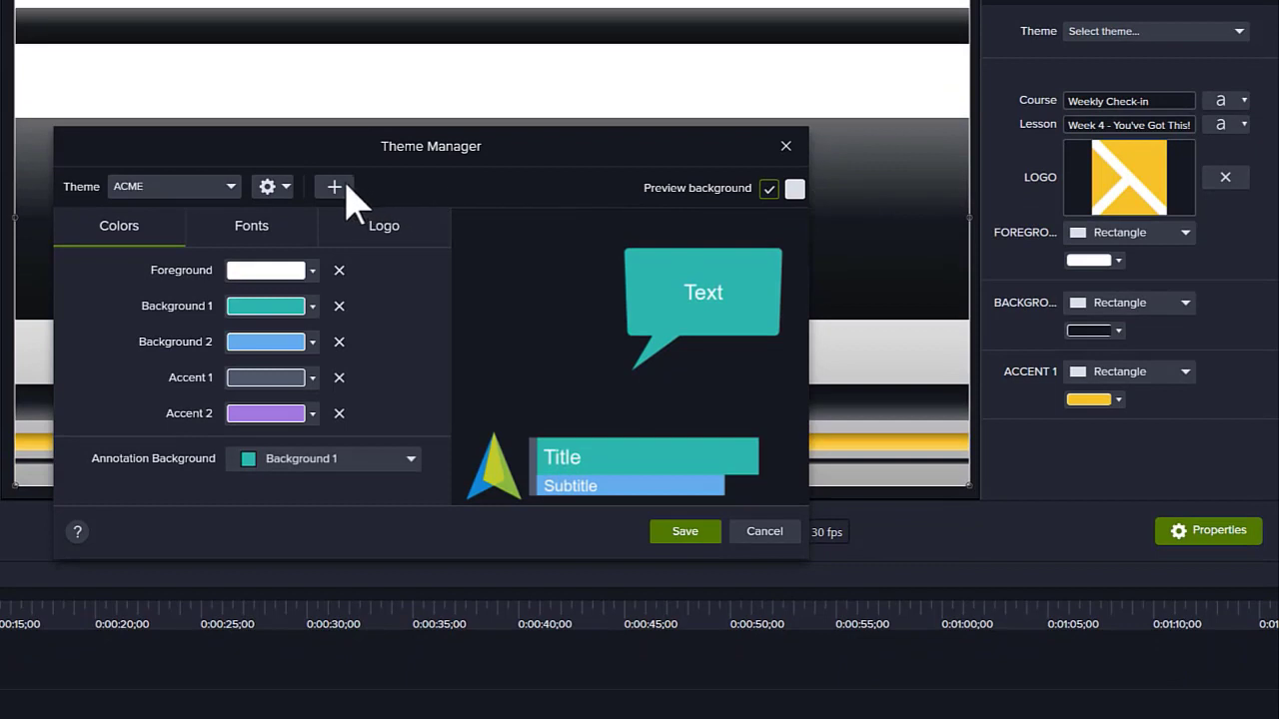
click(336, 188)
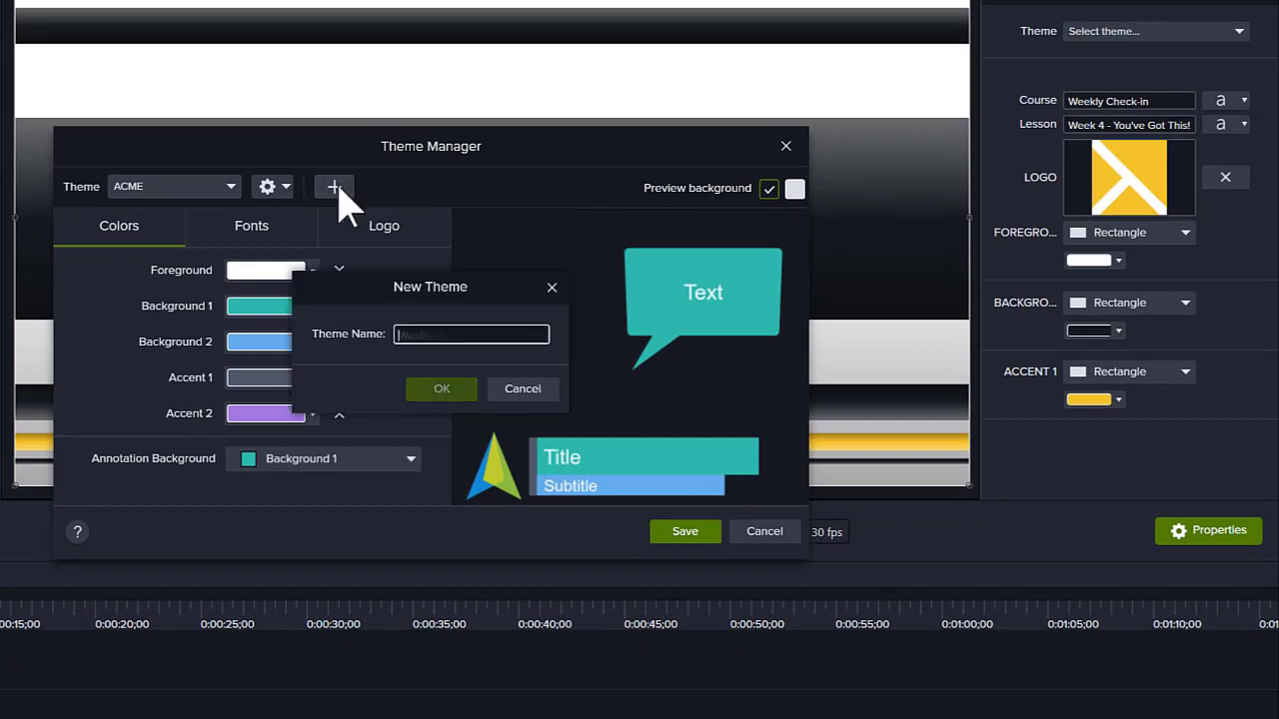
text(Weekly Check-in)
click(435, 390)
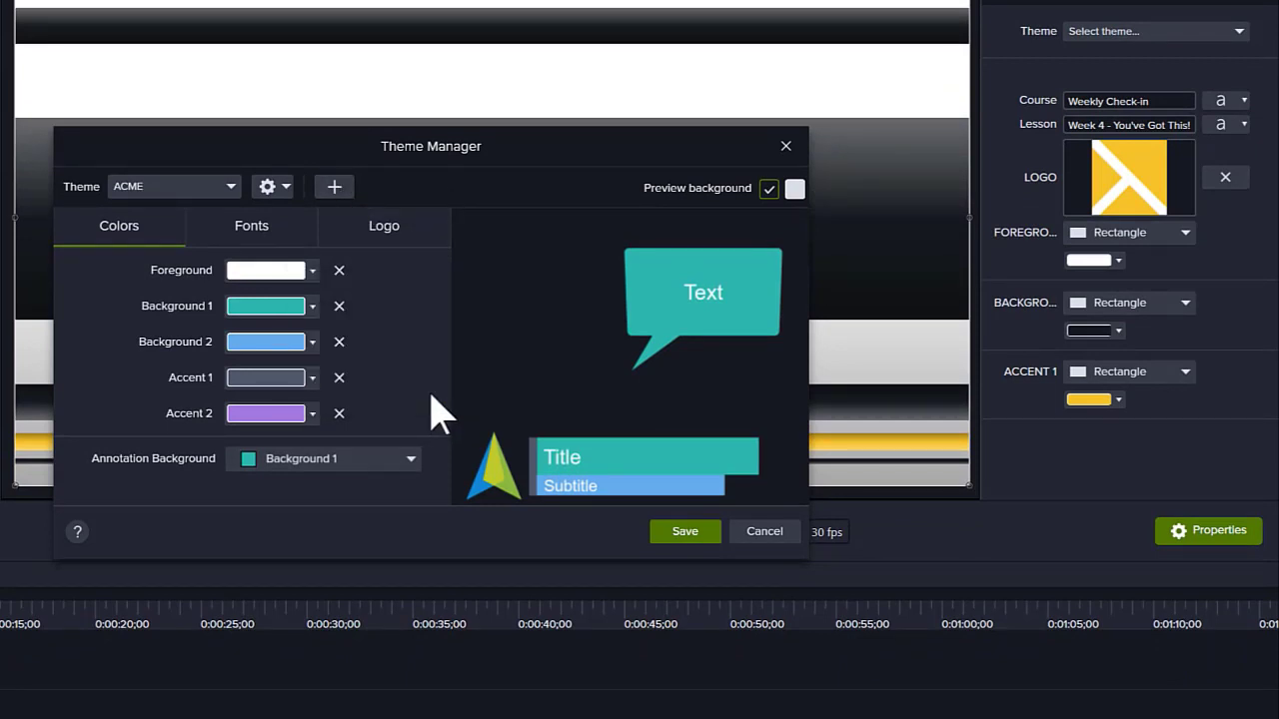
Set the theme's Foreground to the callout's white and Background 1 to its near-black background color using the eyedropper
click(311, 270)
click(349, 317)
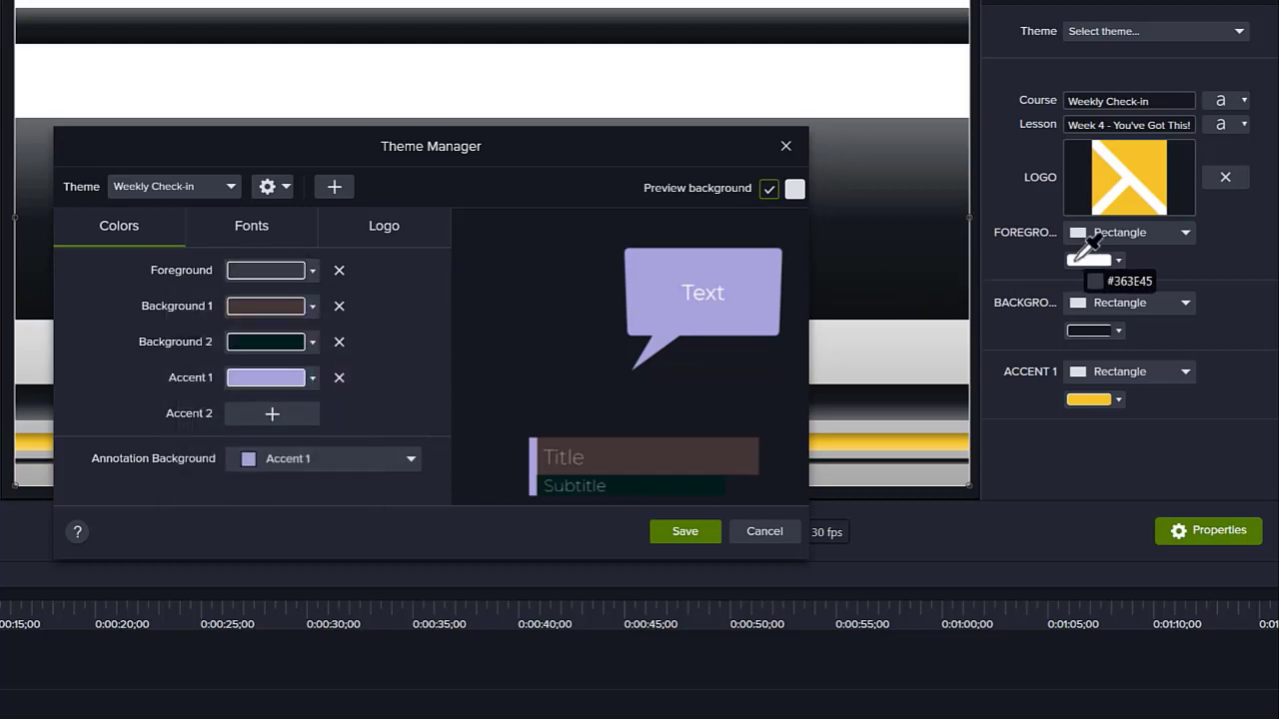
click(1081, 258)
click(312, 306)
click(345, 356)
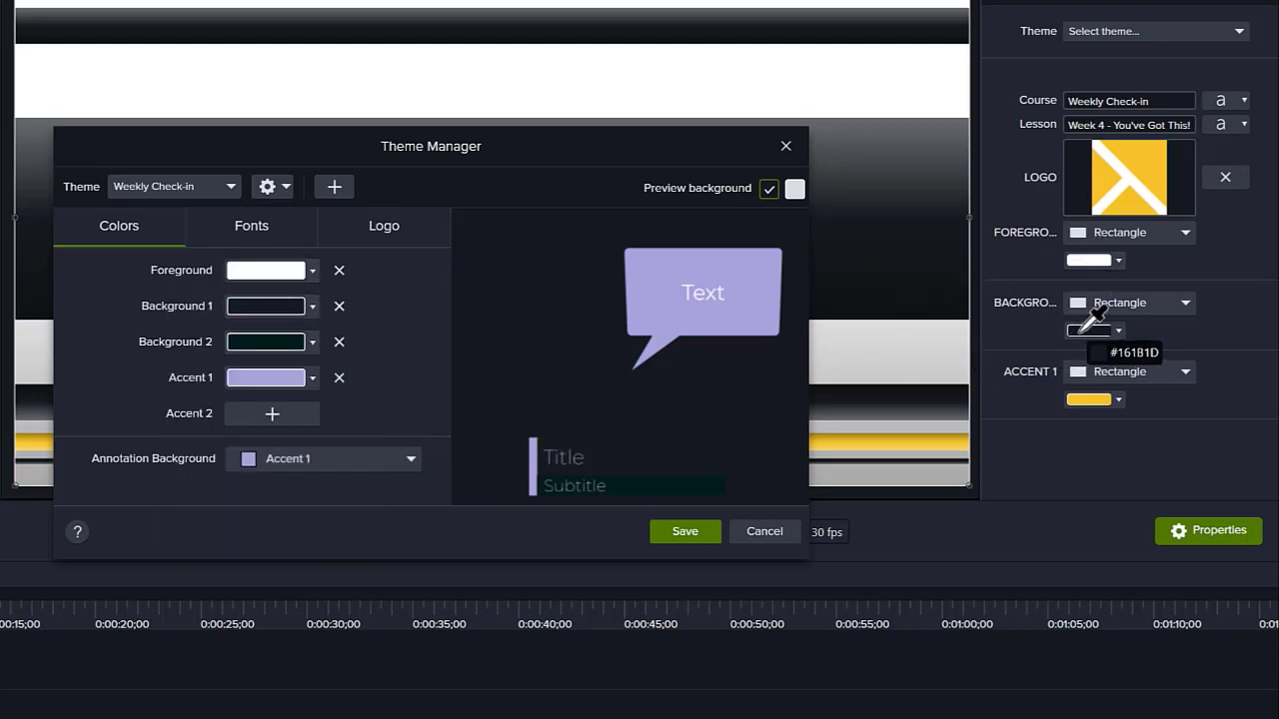
click(1089, 322)
Sample a dark gray from the interface for the theme's Background 2 and the callout's yellow accent for Accent 1
click(311, 342)
click(345, 394)
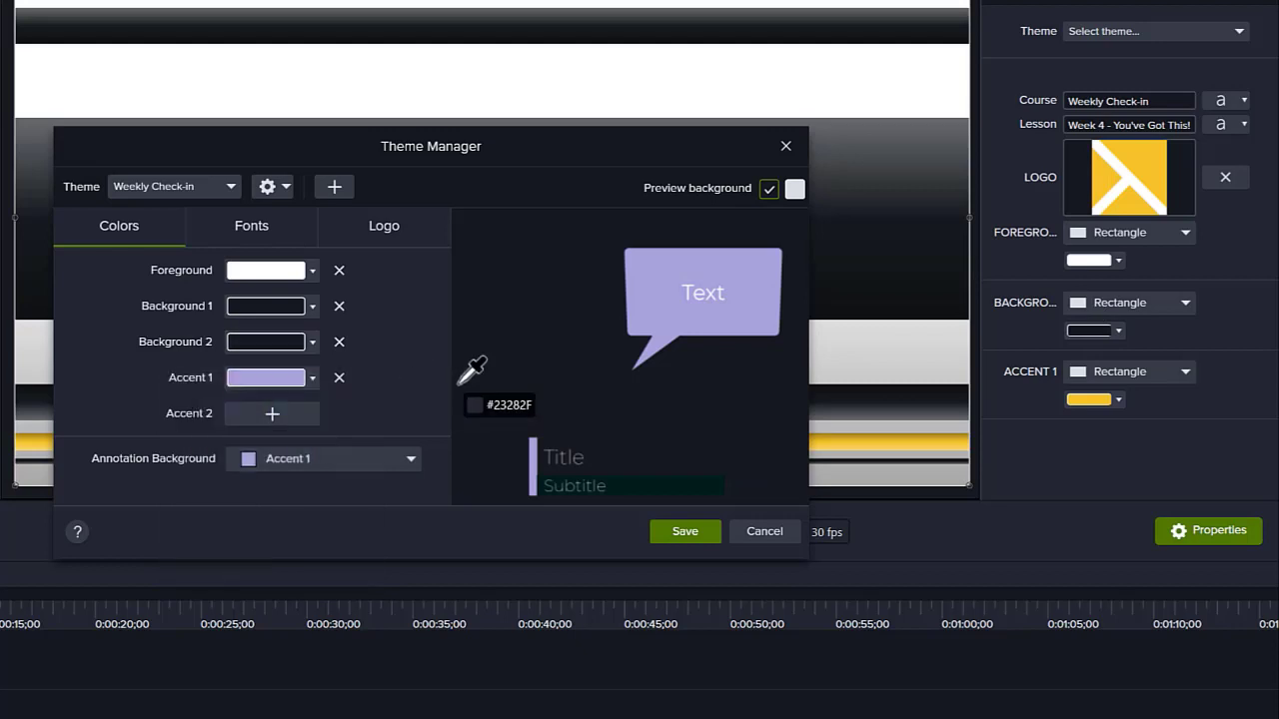
click(1121, 300)
click(312, 378)
click(347, 425)
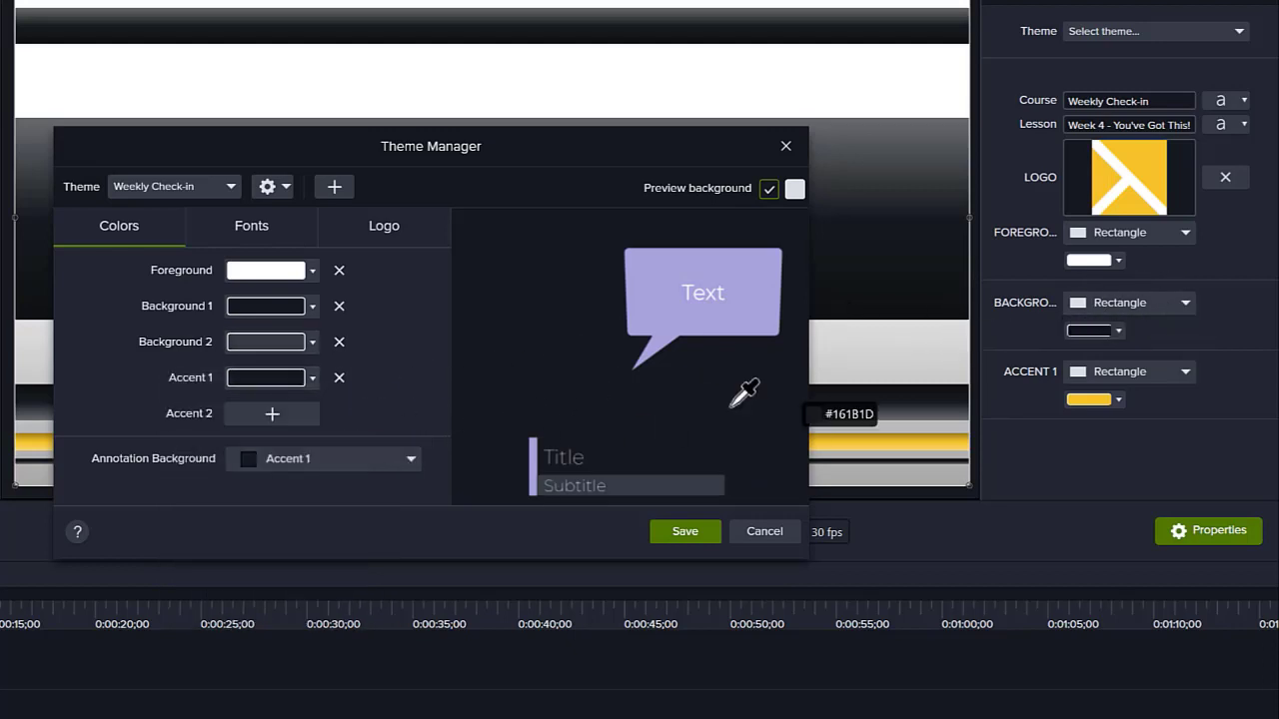
click(1089, 399)
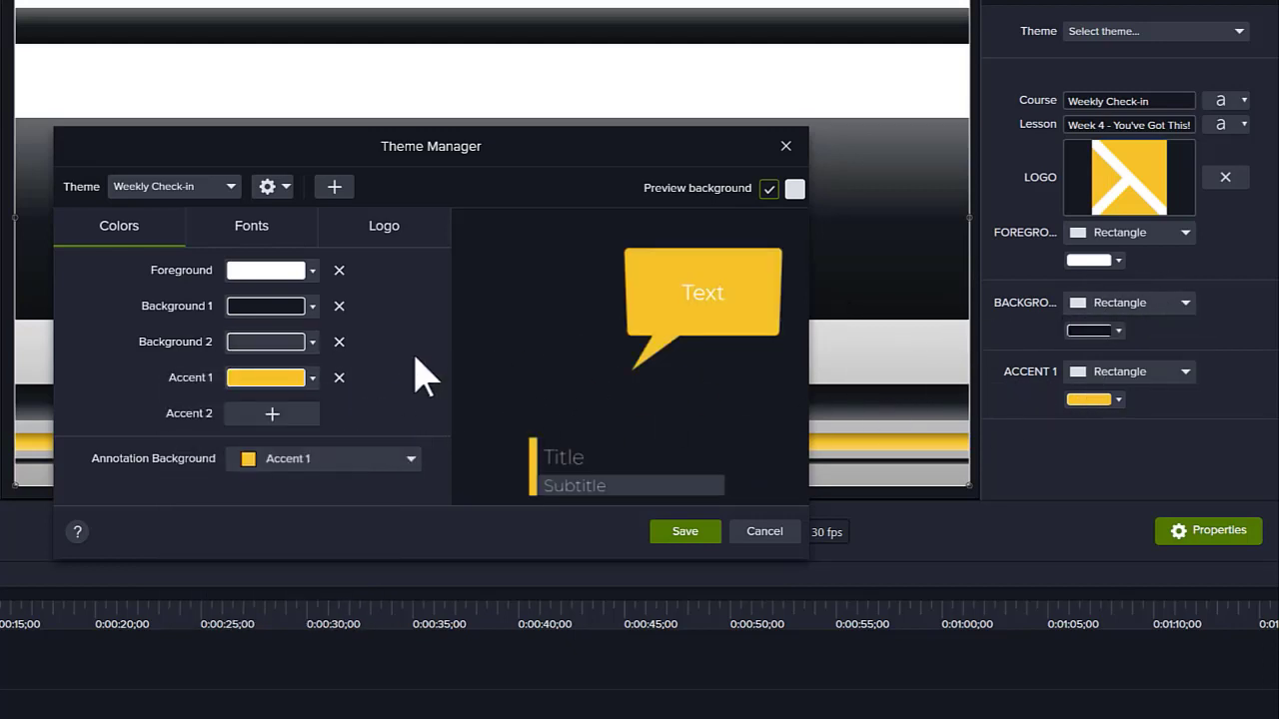
Set the theme's Font 1 to Museo Sans 300
click(258, 234)
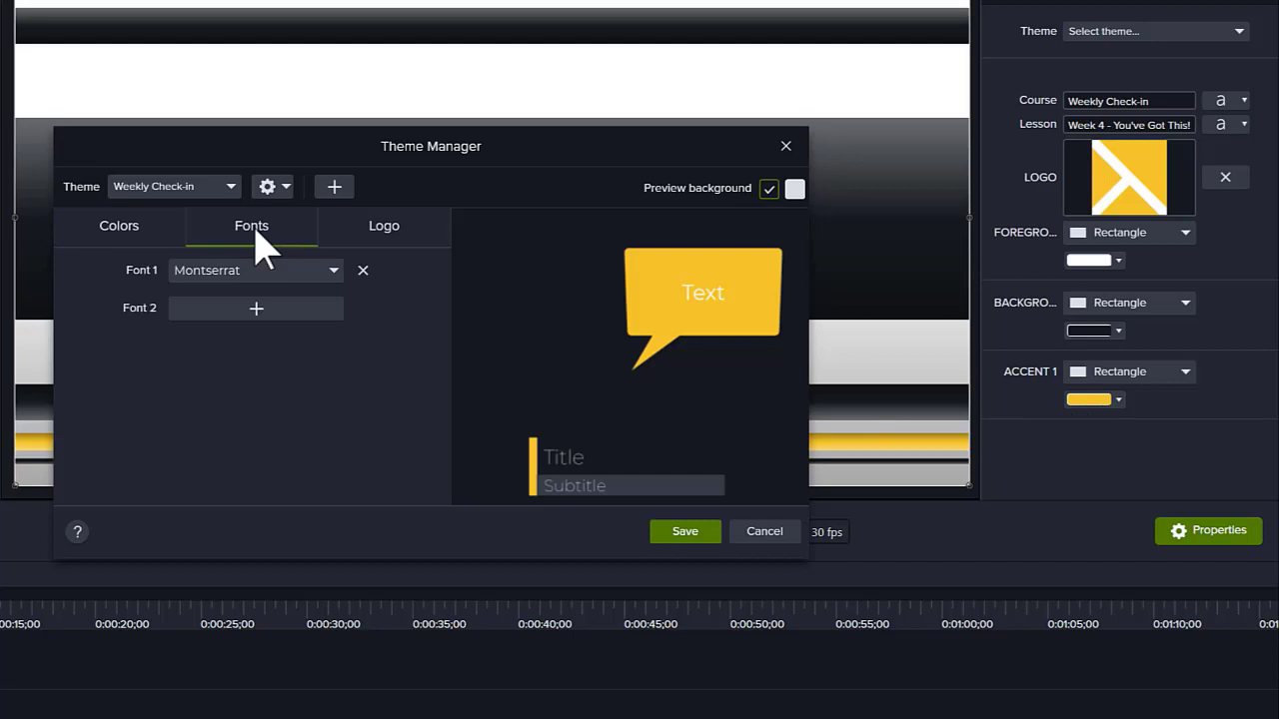
click(333, 272)
click(277, 478)
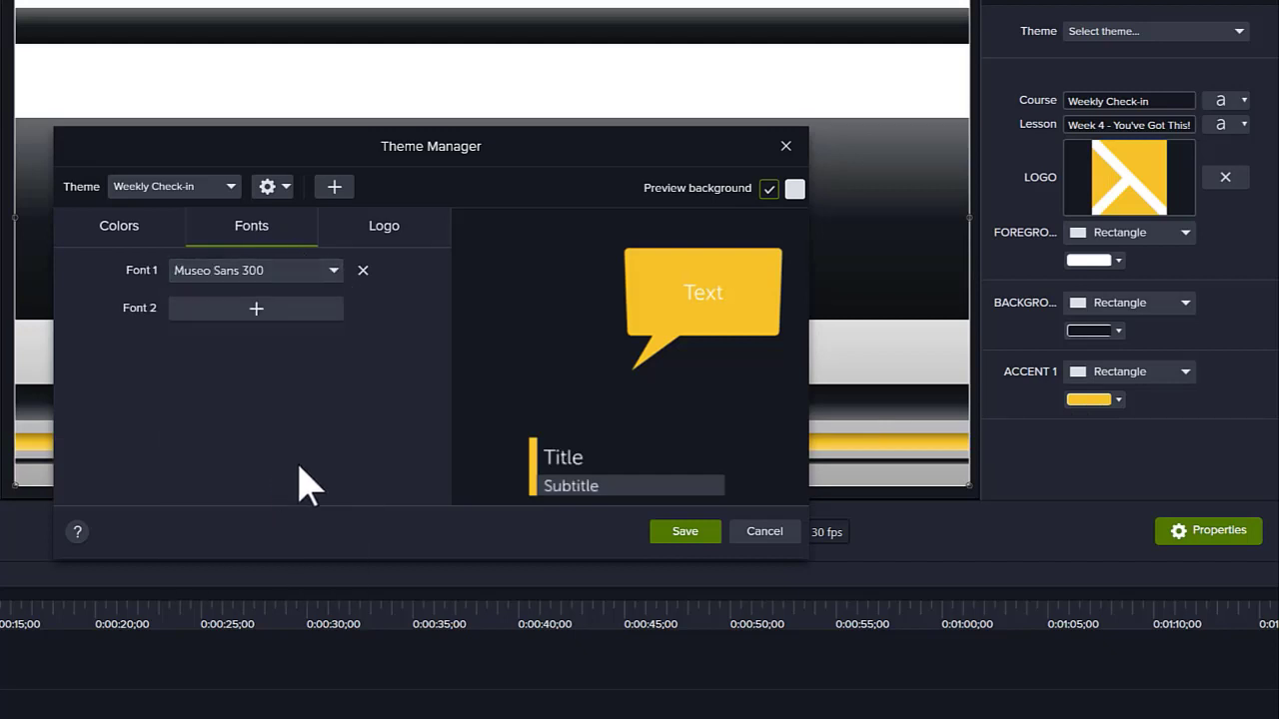
Add the TechSmith-Logo-256x256 image as the theme's logo
click(396, 228)
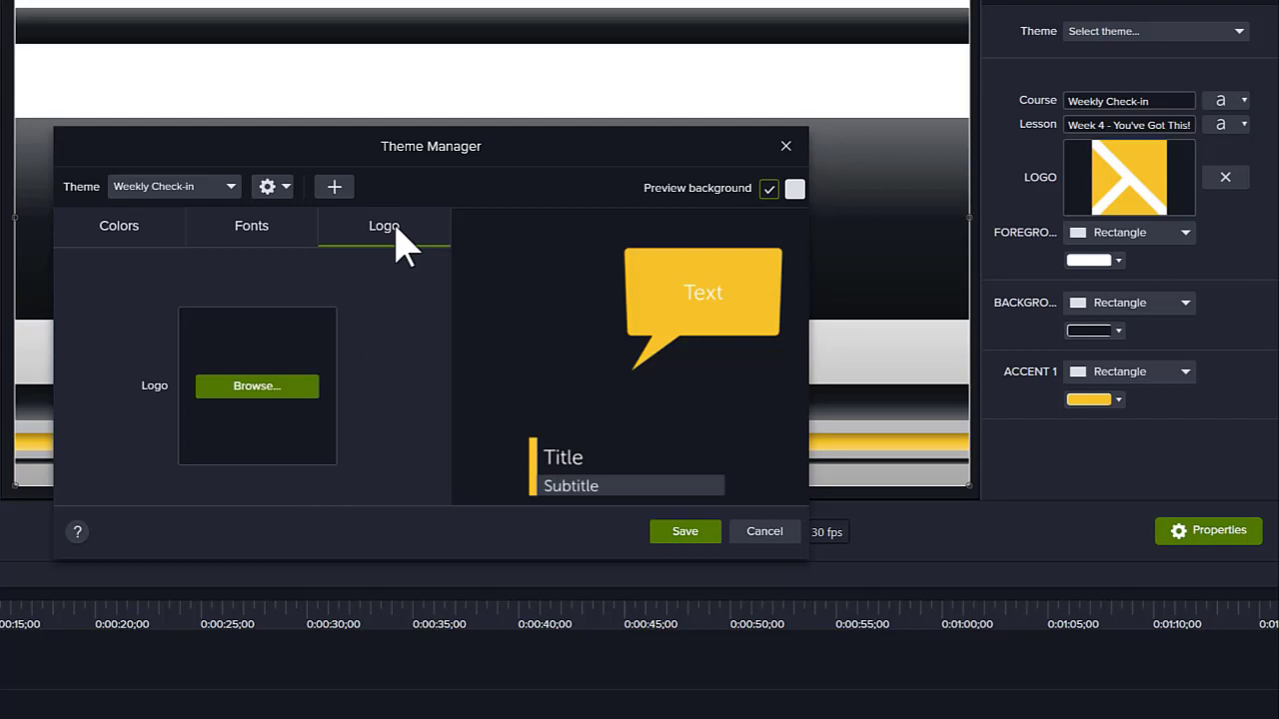
click(270, 387)
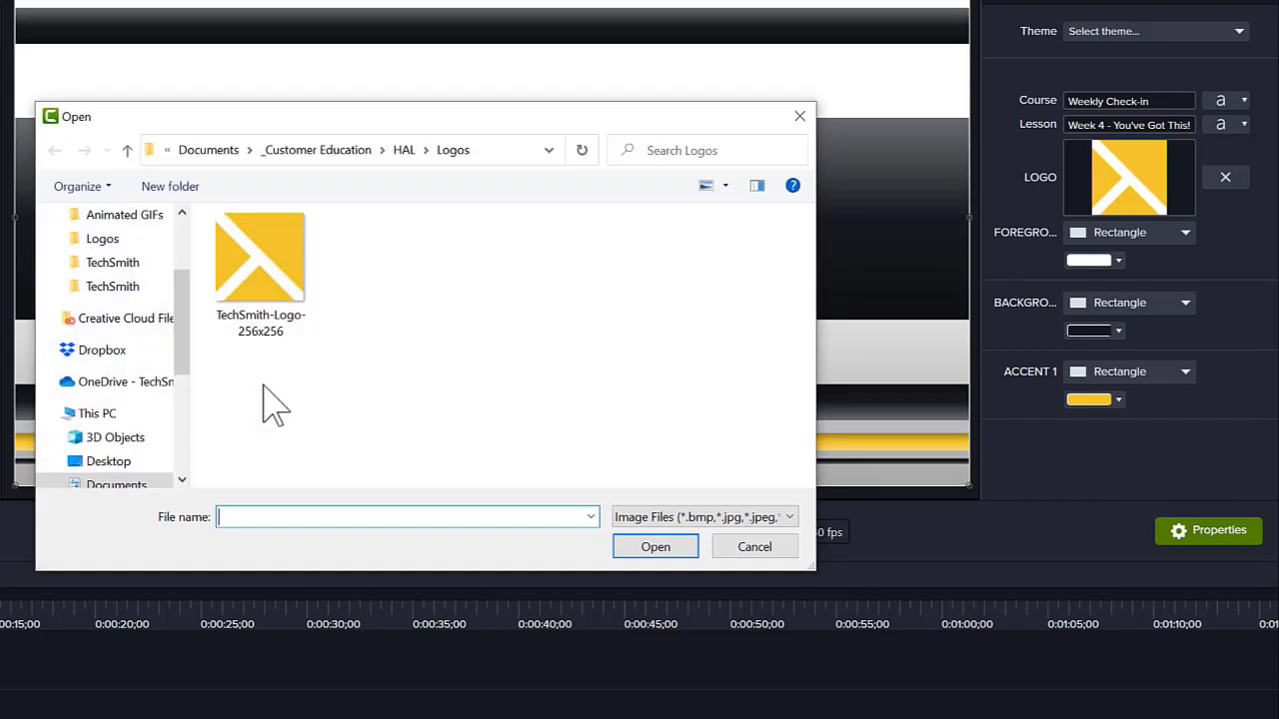
click(271, 284)
click(629, 549)
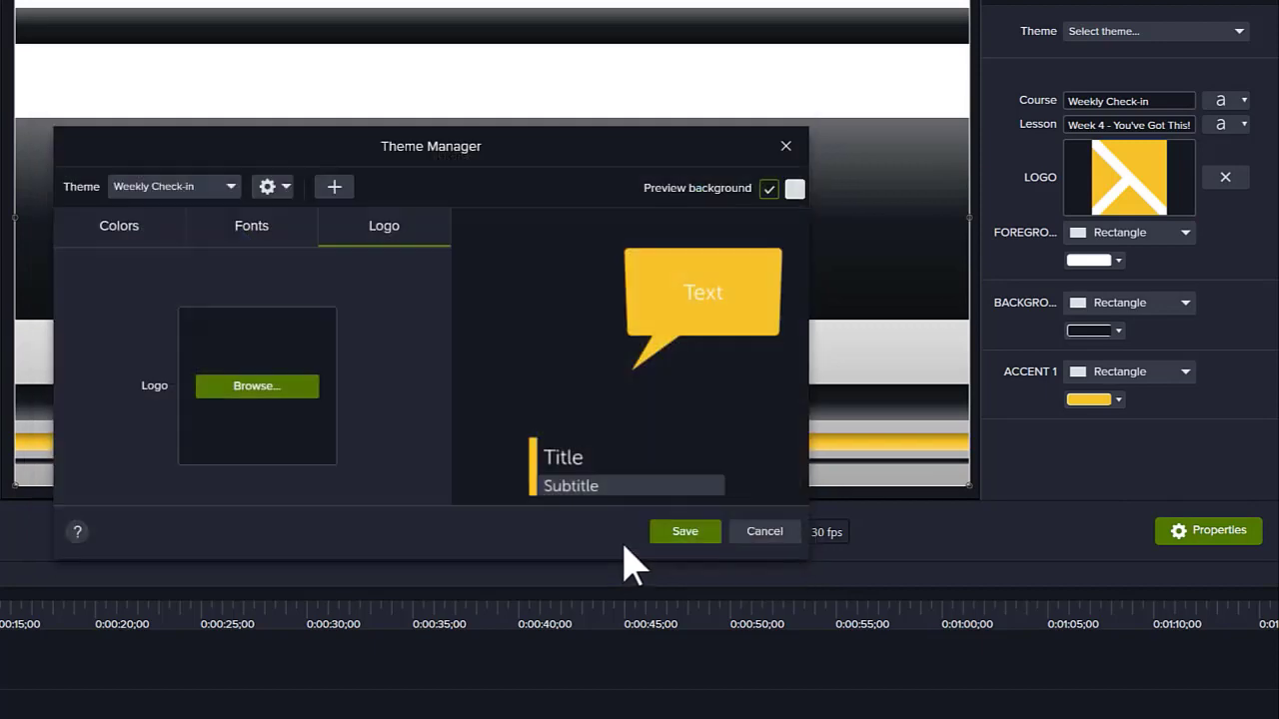
Save the theme and apply the Weekly Check-in theme to the outro callout at the end of the timeline
click(662, 531)
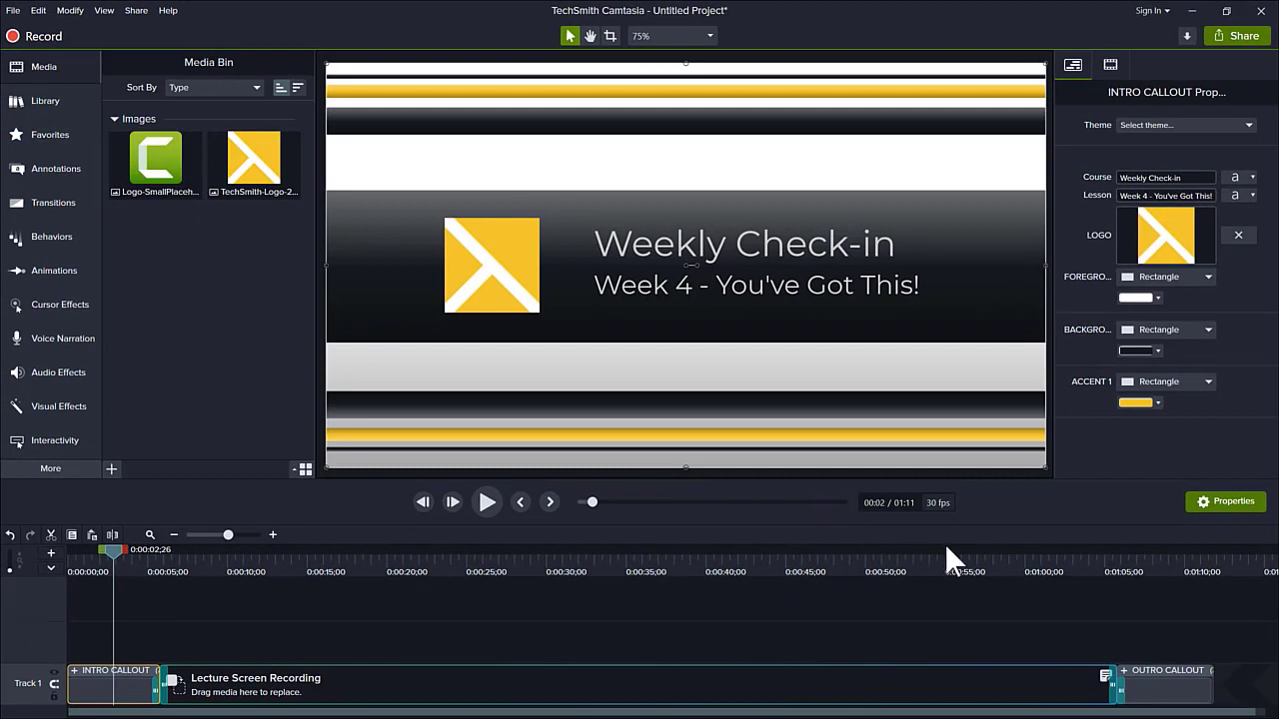
click(1152, 561)
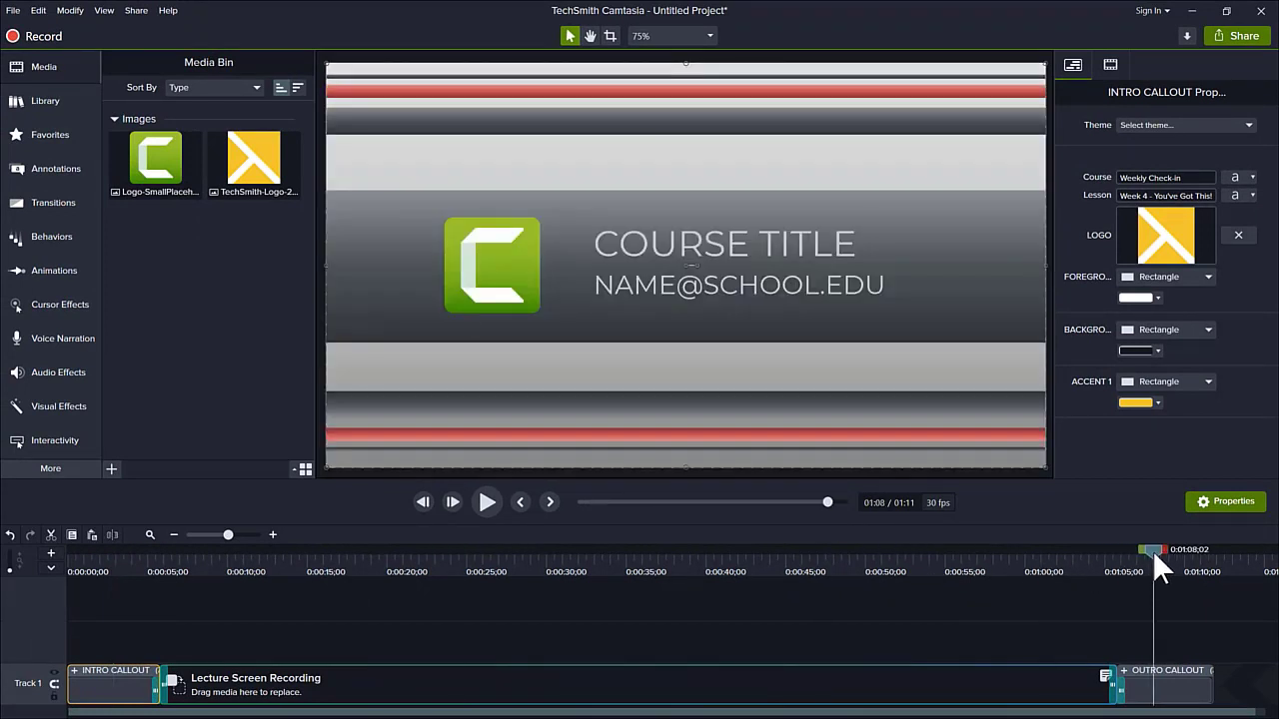
drag(1152, 550, 1163, 549)
click(1158, 696)
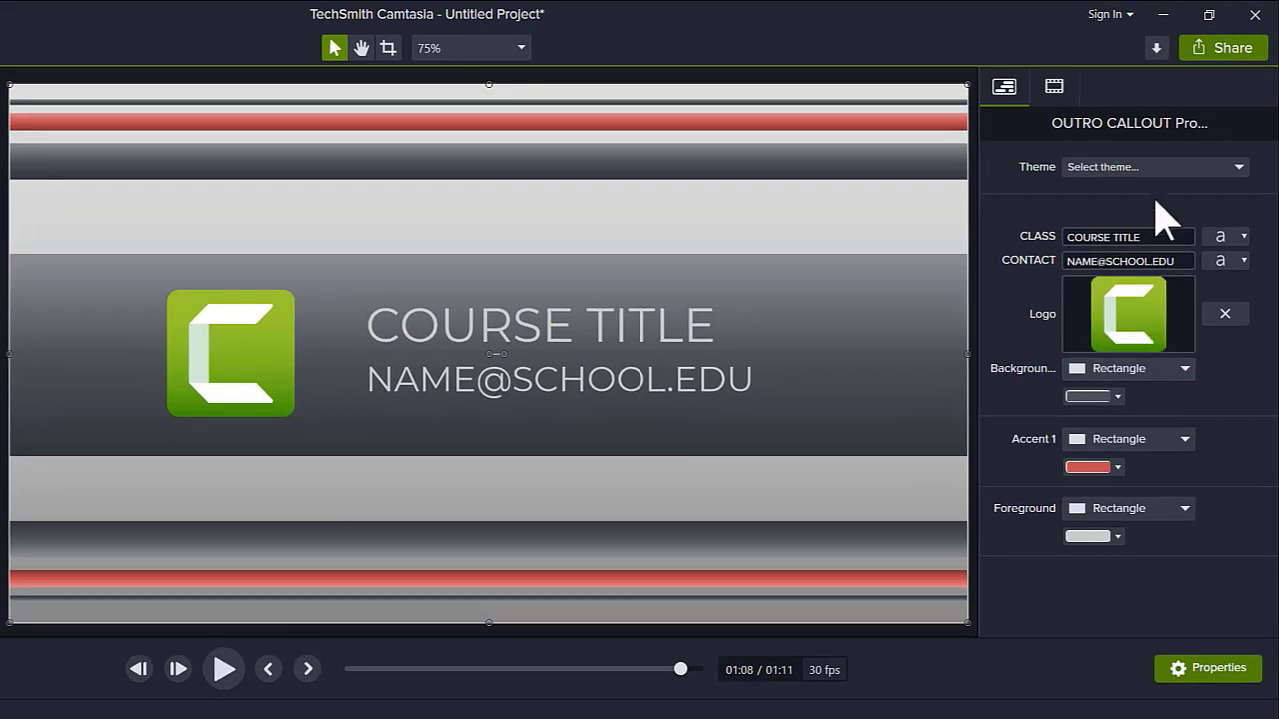
click(1165, 170)
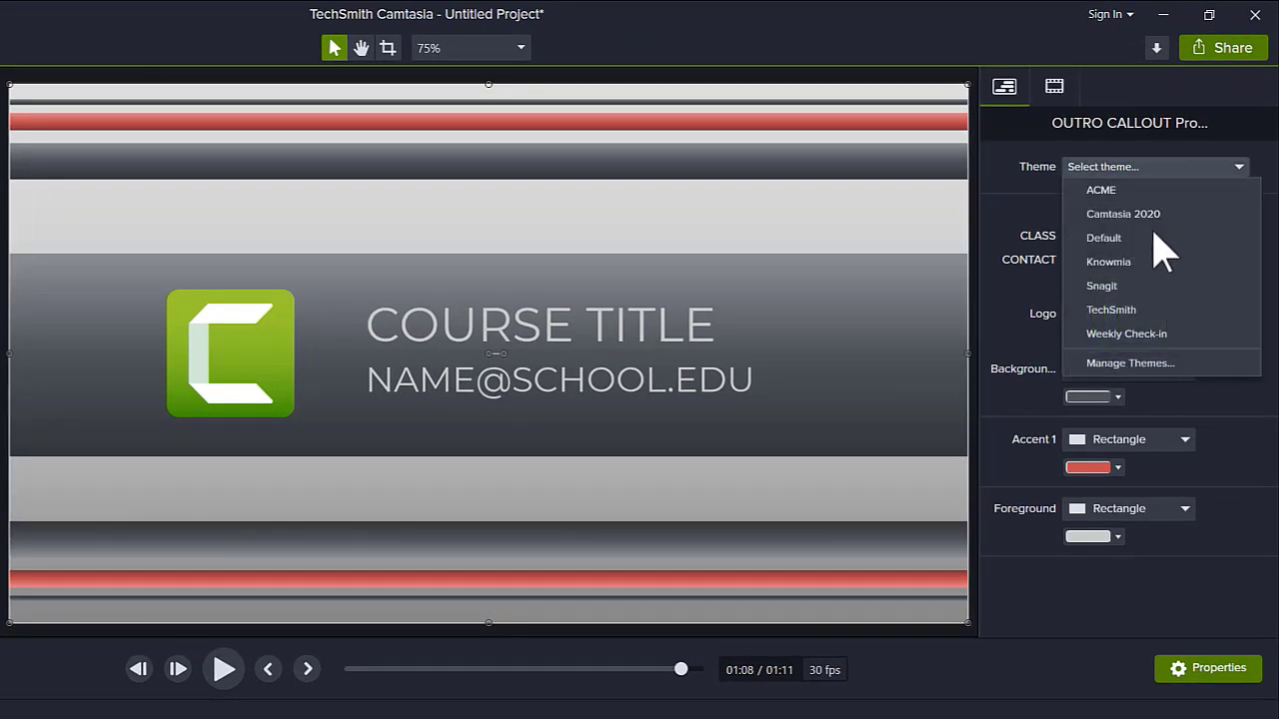
click(1172, 335)
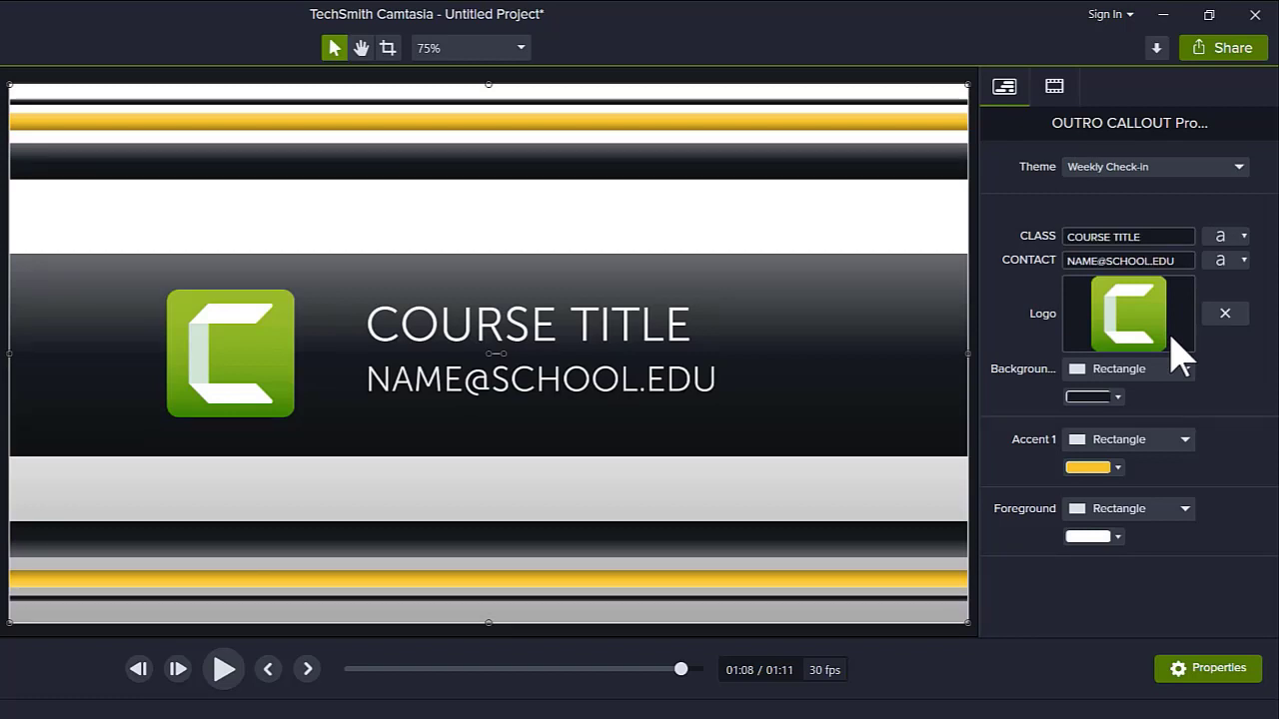
Replace the outro callout's logo with the TechSmith-Logo-256x256 image
click(1224, 316)
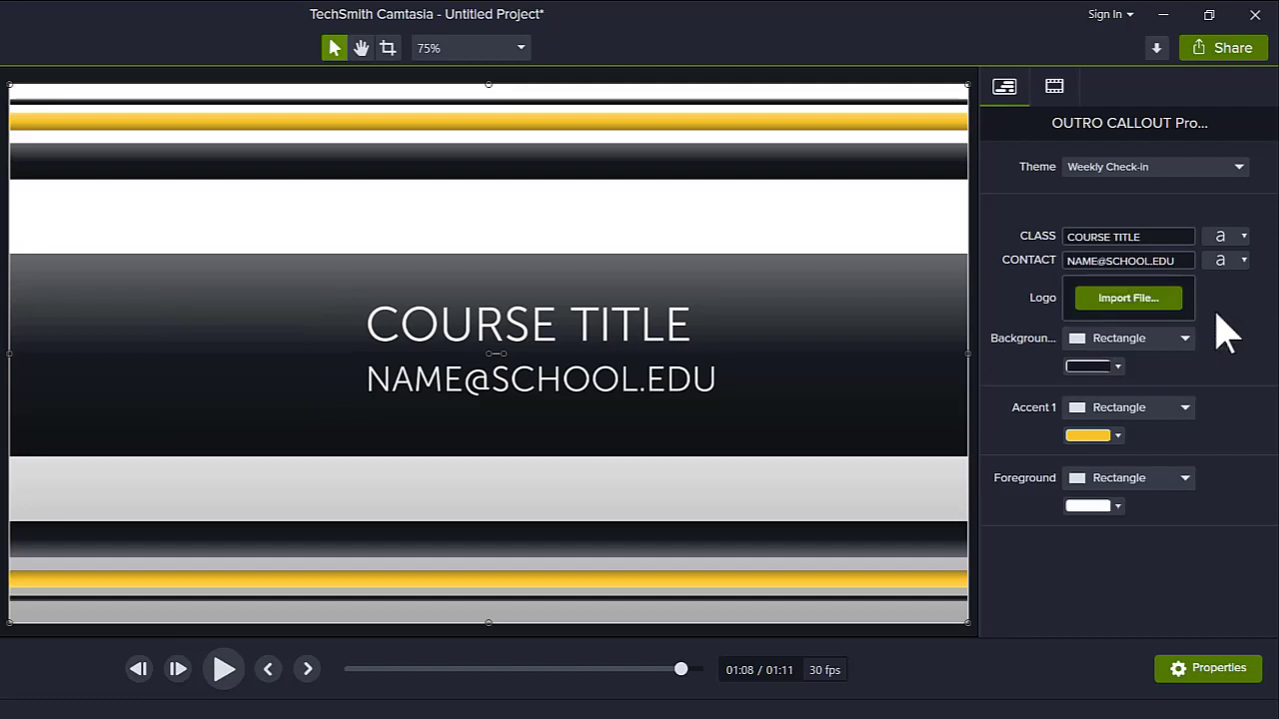
click(1132, 301)
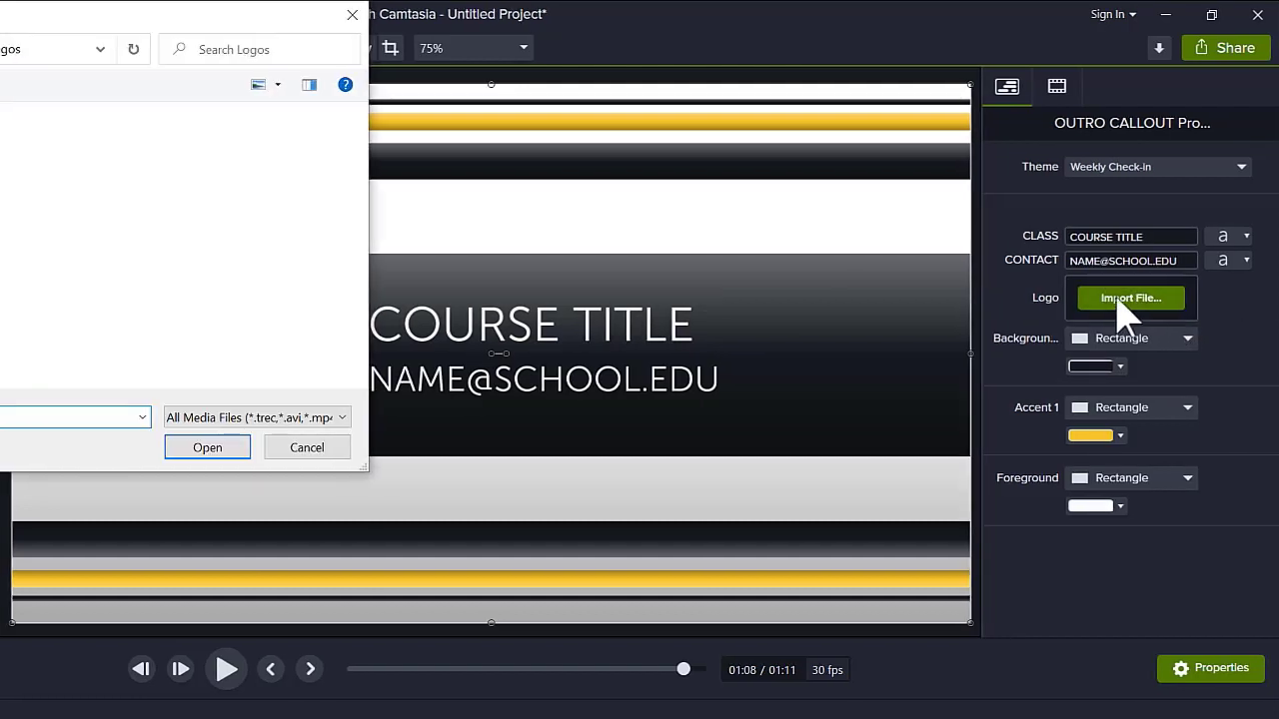
click(88, 165)
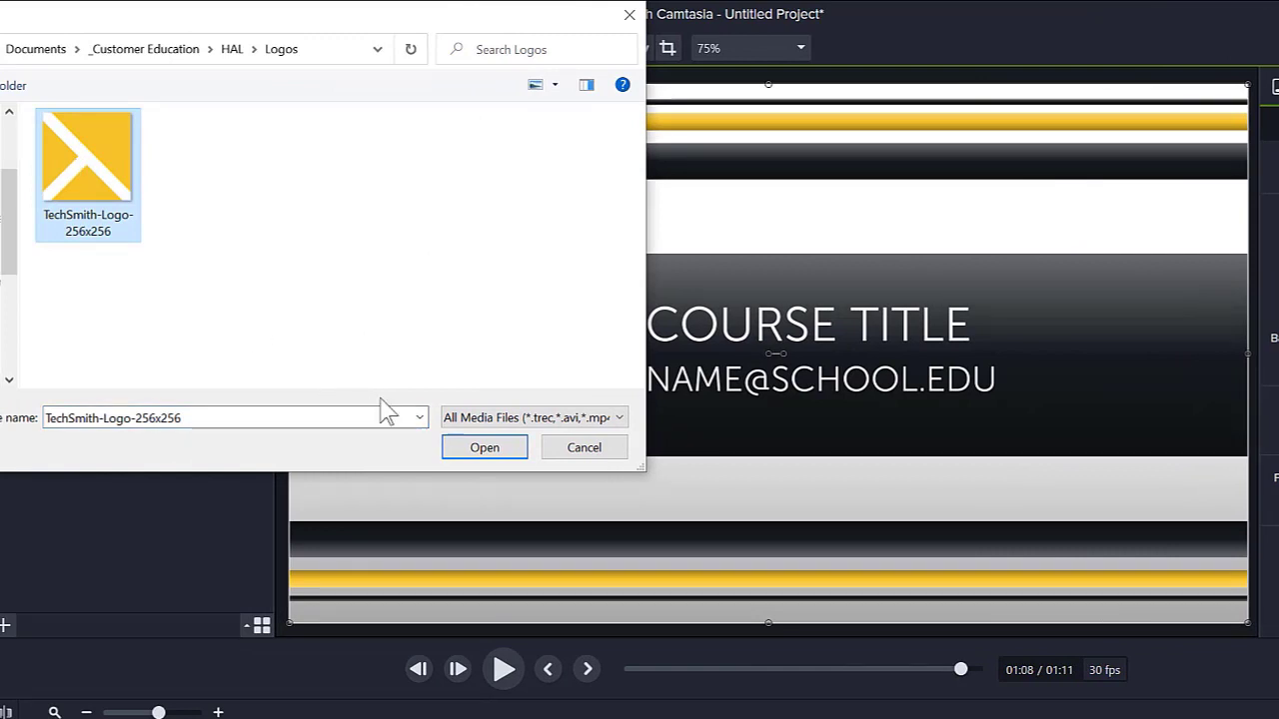
click(484, 447)
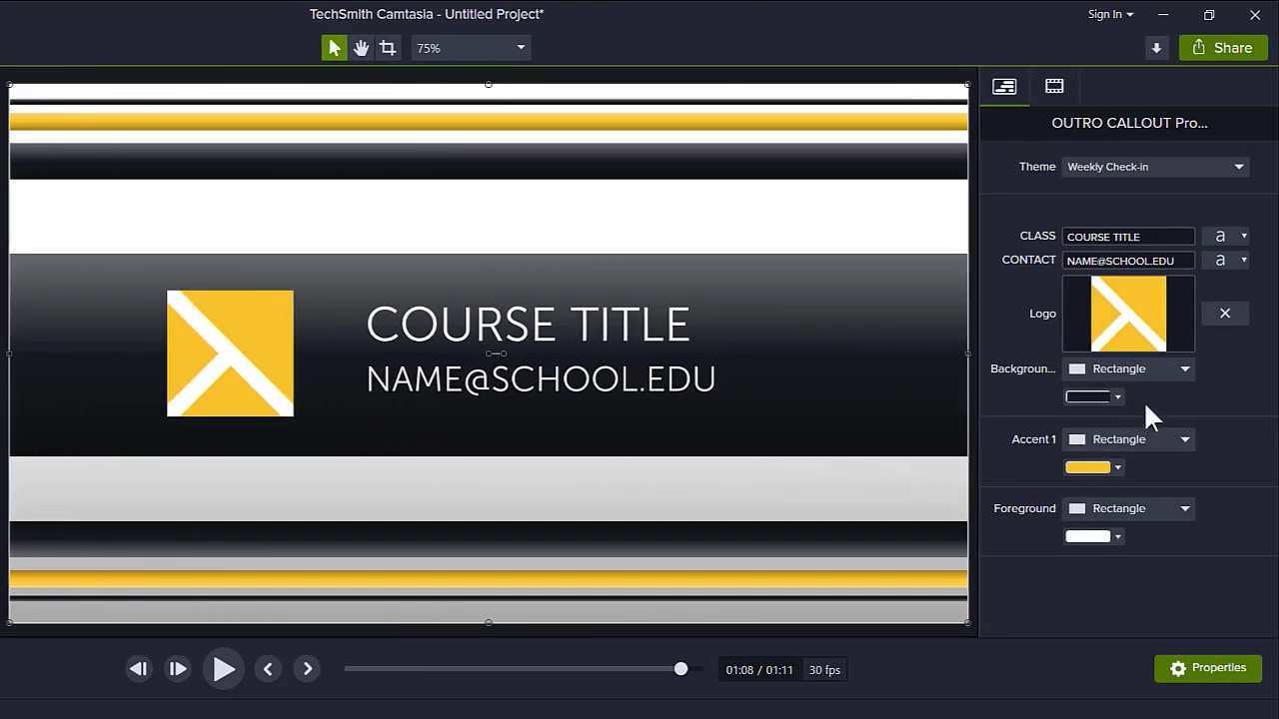
Set the outro callout's class text to "Thanks for watching." and its contact text to "Have a great week!"
click(1147, 236)
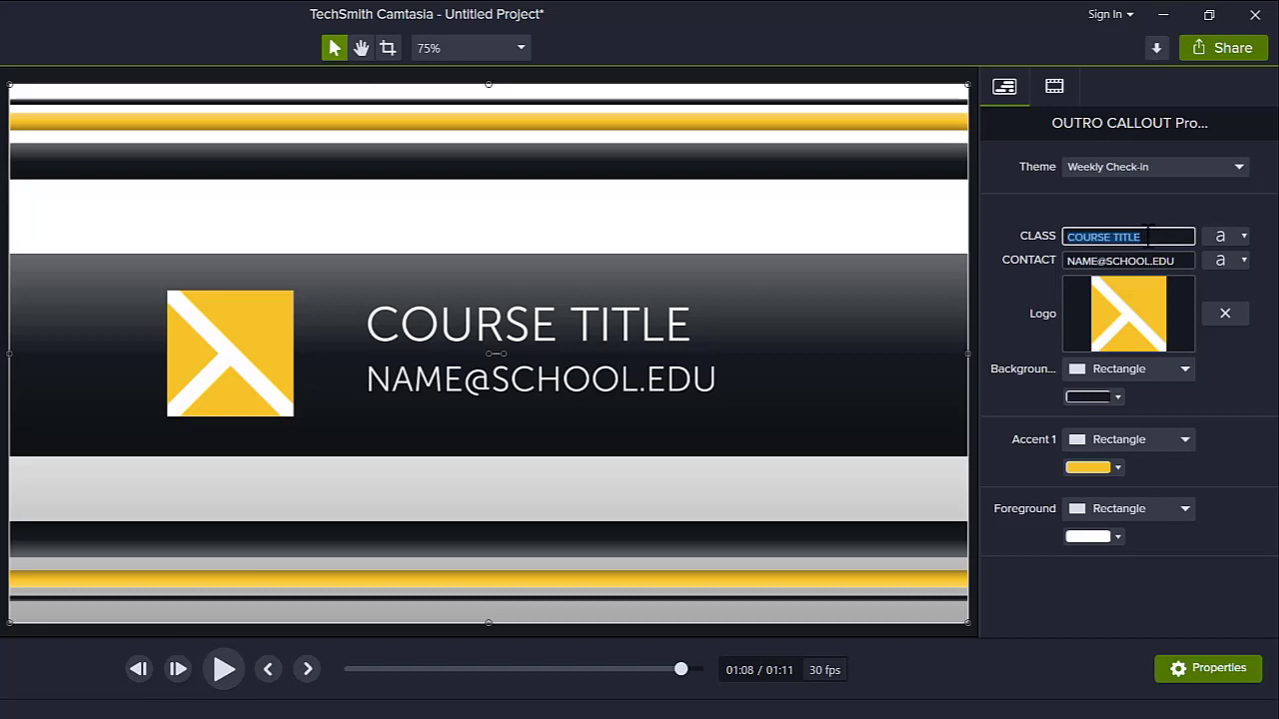
text(Thanks for watching.)
key(Tab)
text(Have )
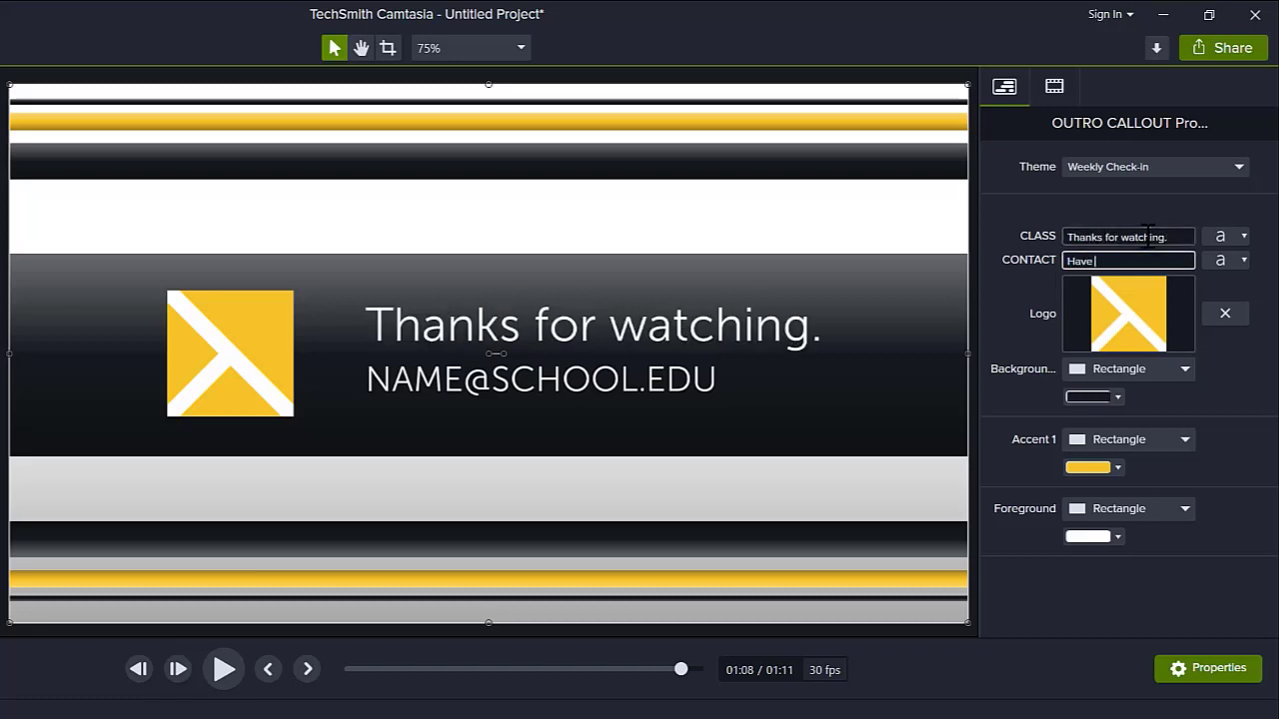
text(a great week!)
key(Tab)
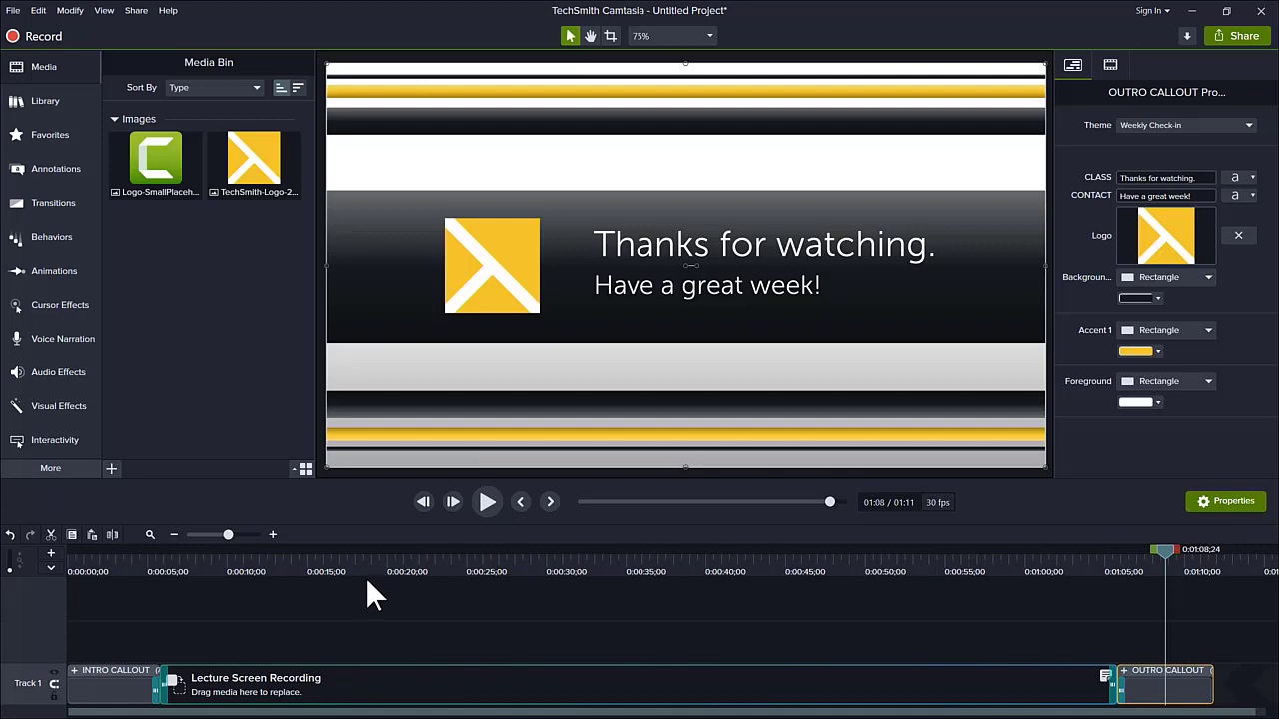
With the playhead on the intro callout at about 0:00:02;27, save the project as a template named "Weekly Check-in"
click(116, 562)
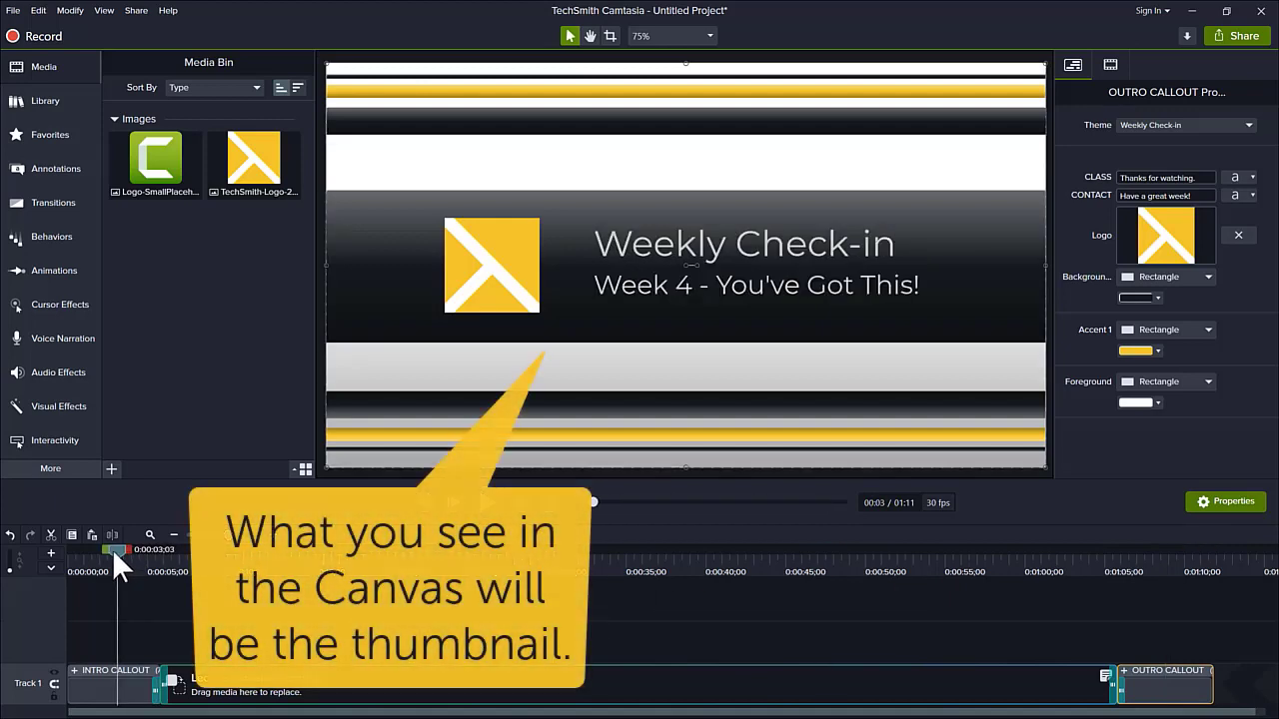
mouse_move(112, 550)
mouse_down()
mouse_move(95, 550)
mouse_move(109, 560)
mouse_up()
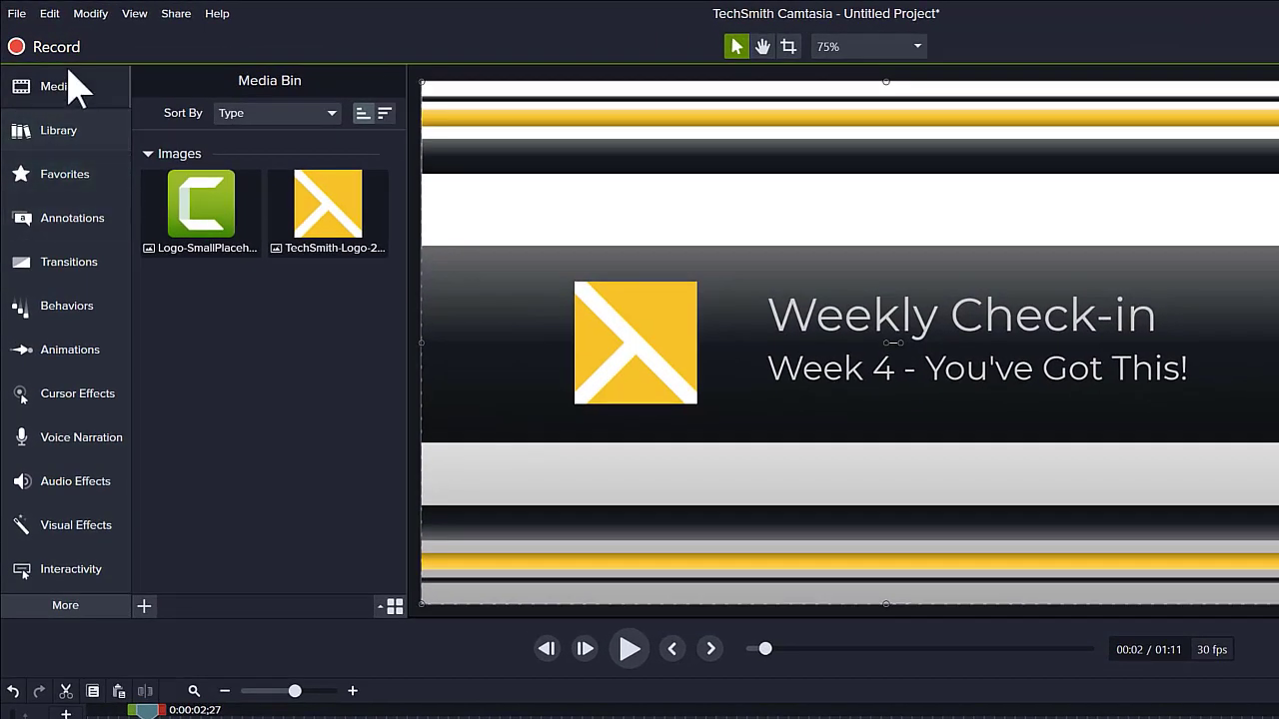
click(16, 13)
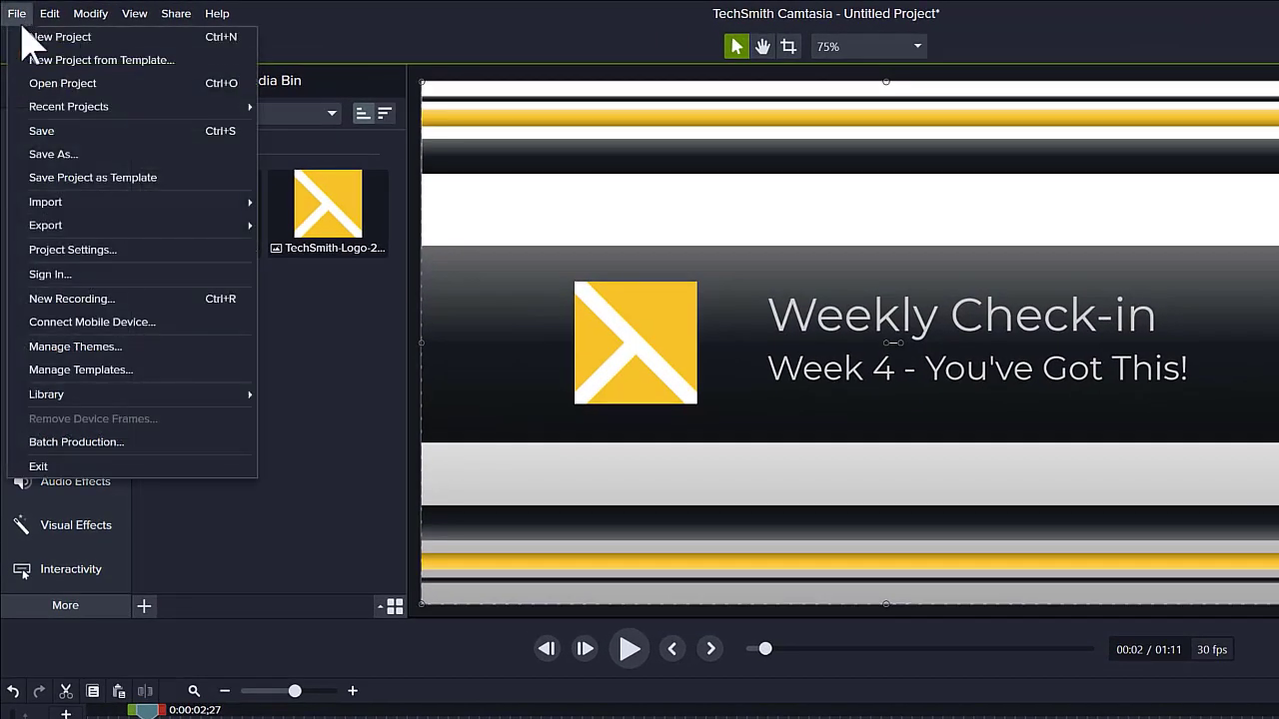
click(52, 179)
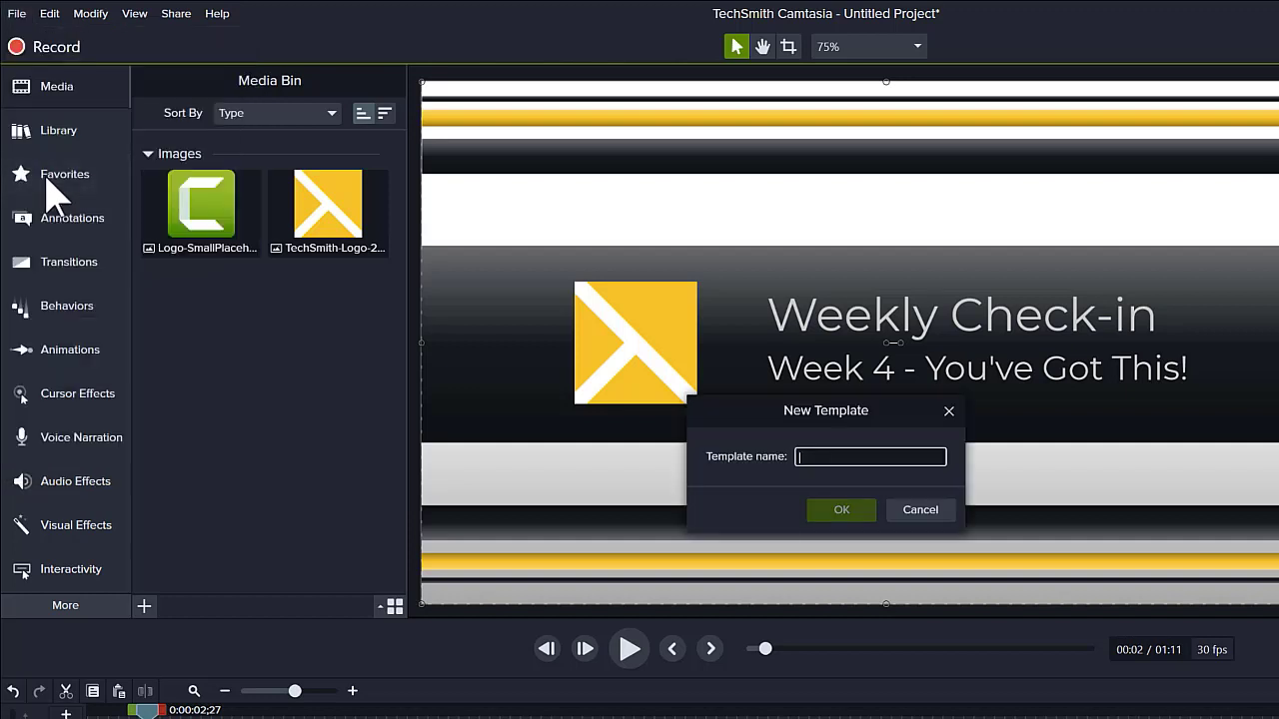
text(Weekly Check-in)
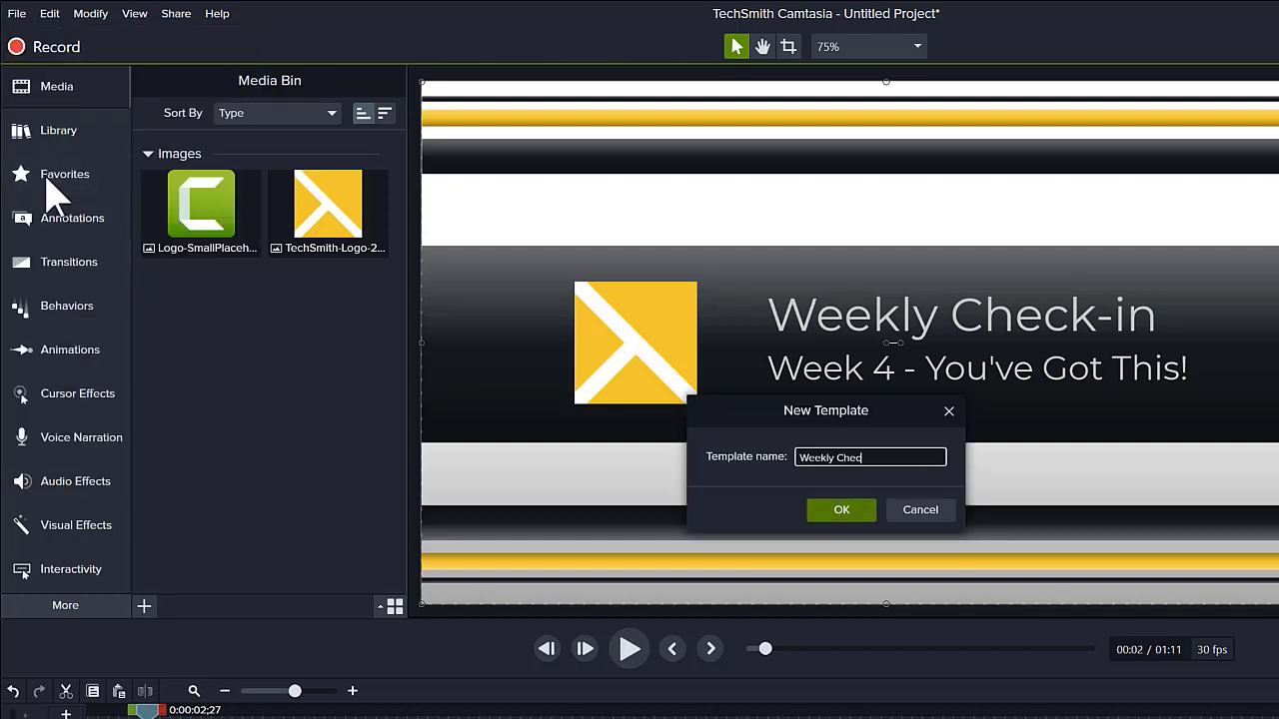
click(821, 511)
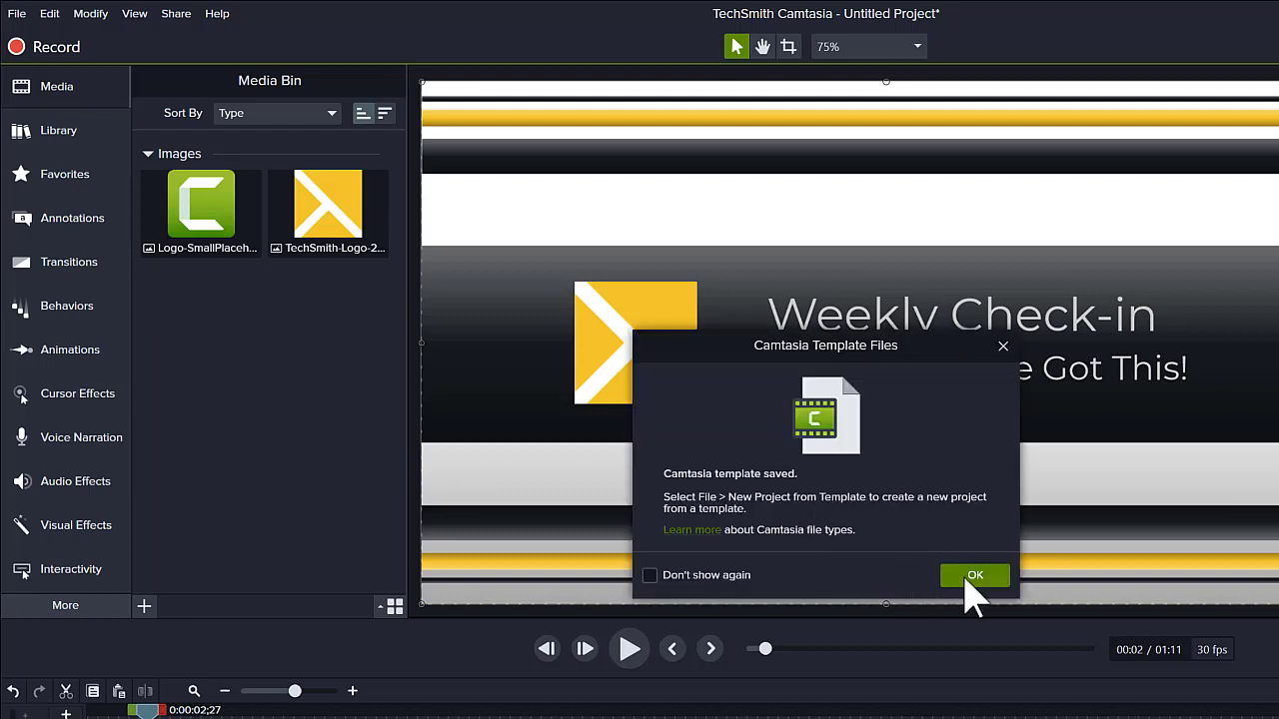
click(965, 575)
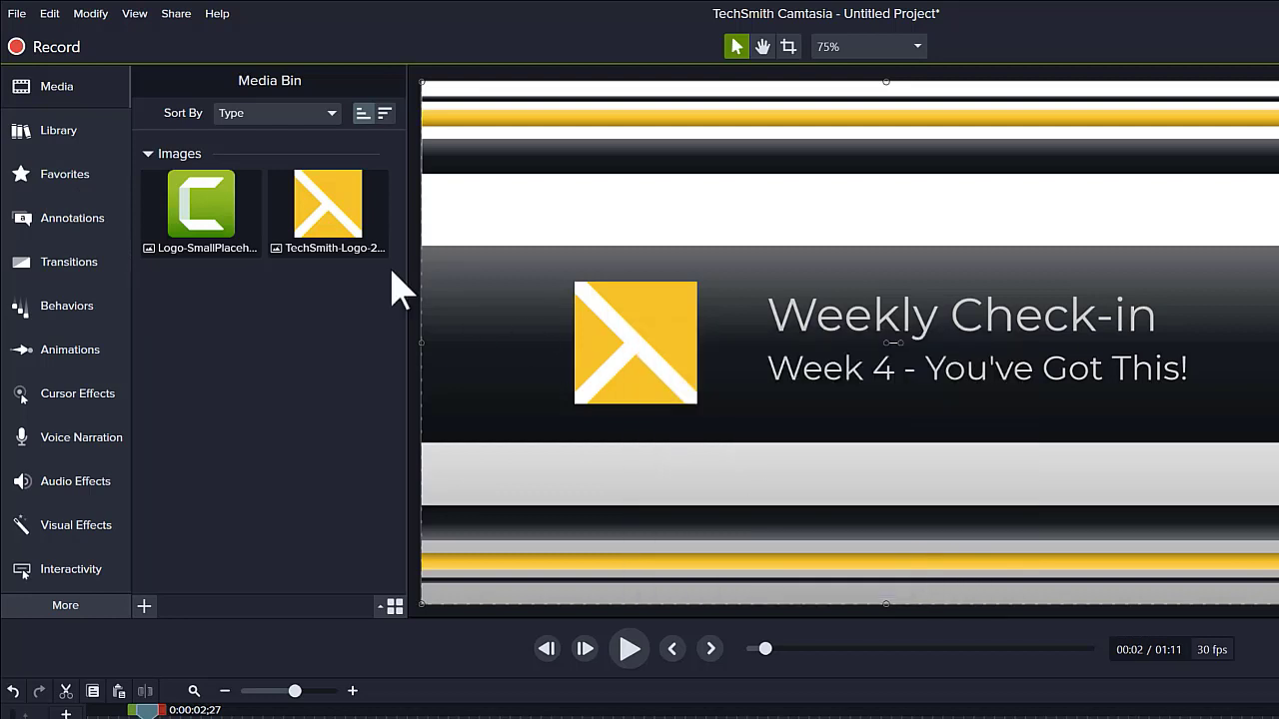
Create a new project from the Weekly Check-in template and start the screen recorder
click(16, 14)
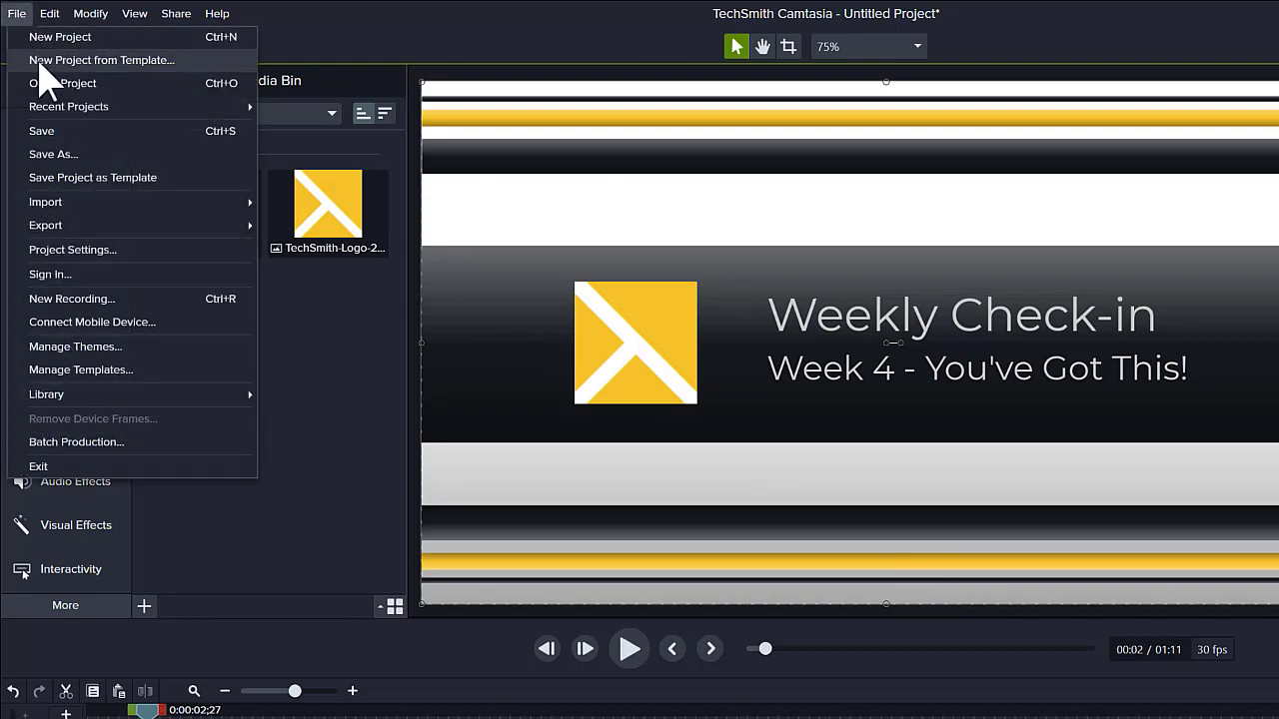
click(40, 62)
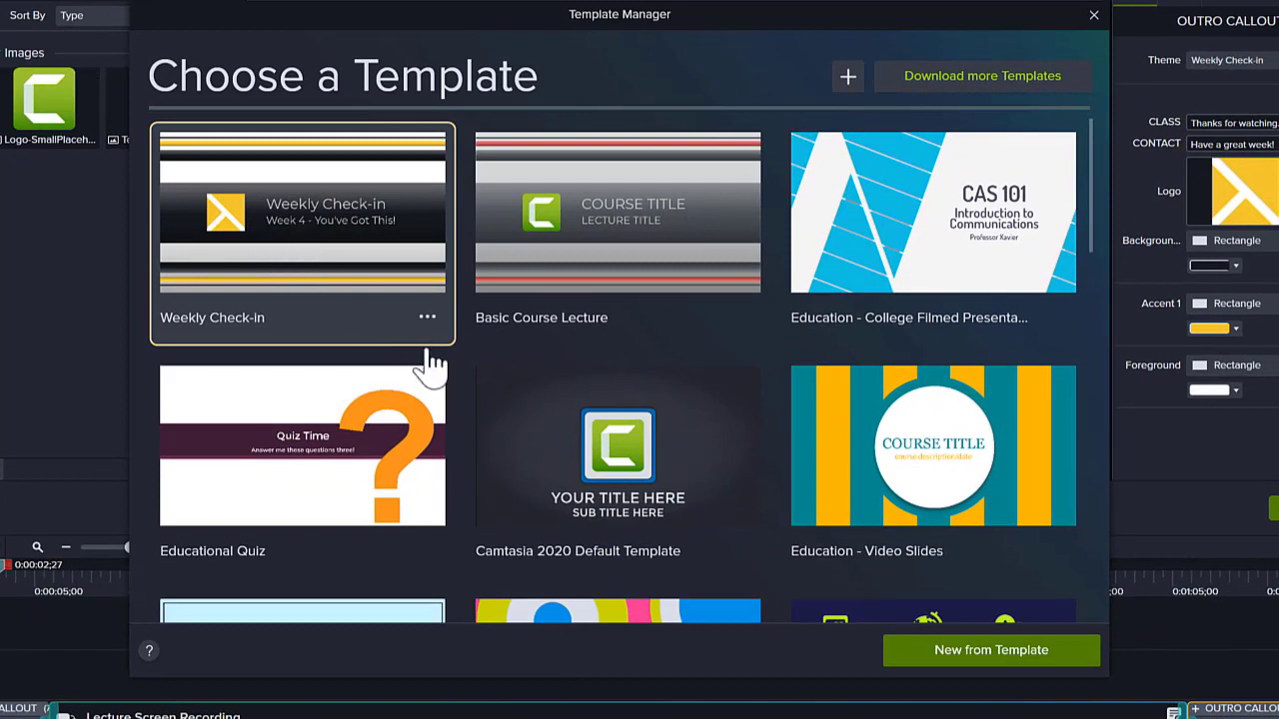
click(947, 663)
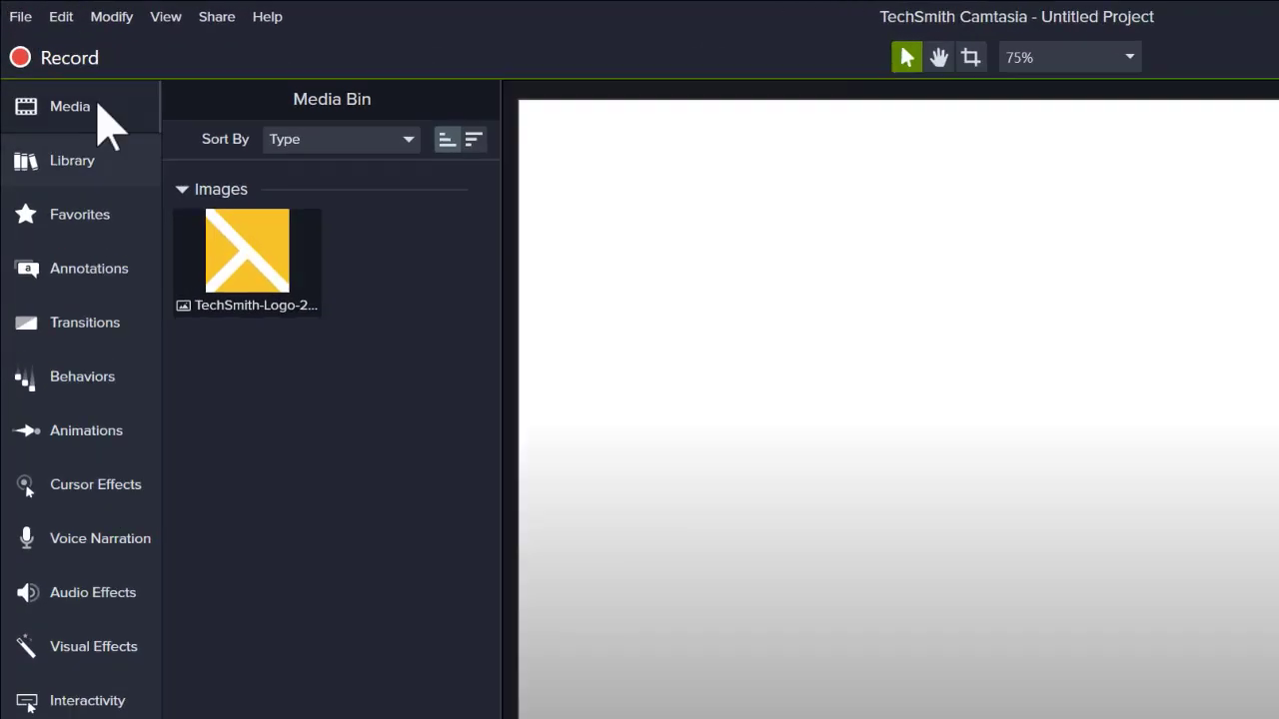
click(57, 61)
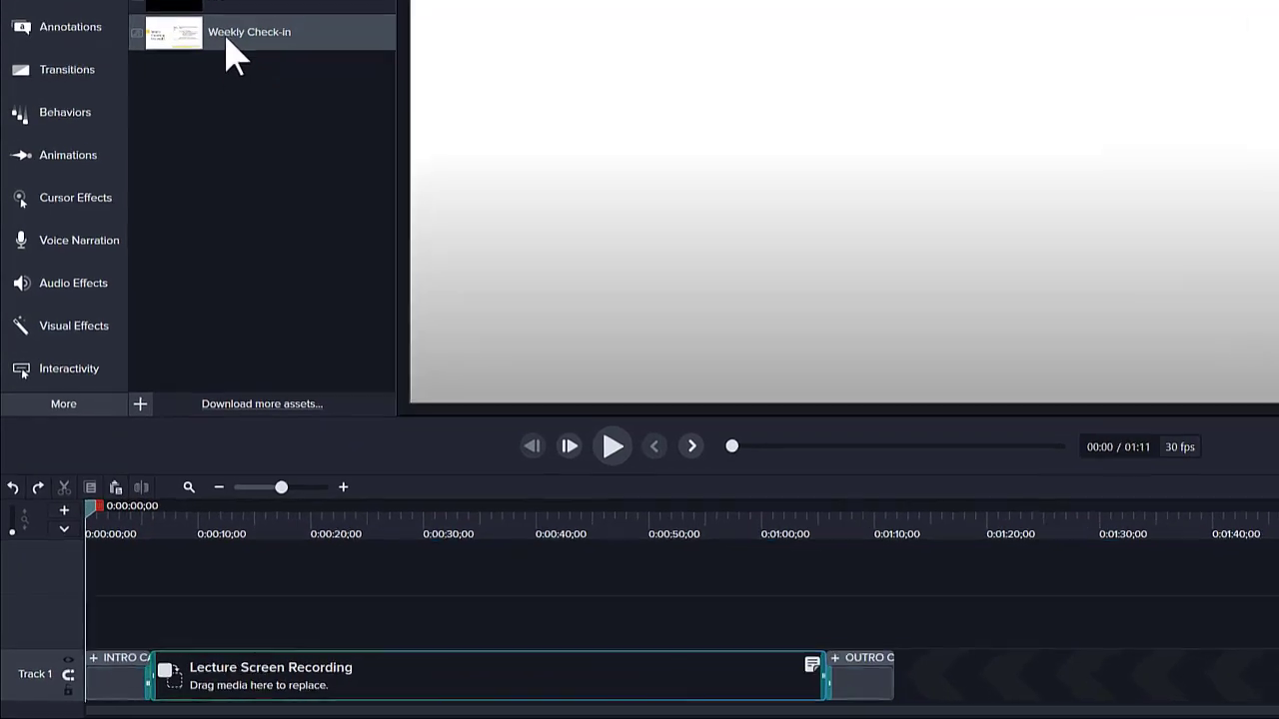
Try replacing the Lecture Screen Recording placeholder with the Weekly Check-in library asset, and undo the replacement
drag(184, 168, 237, 683)
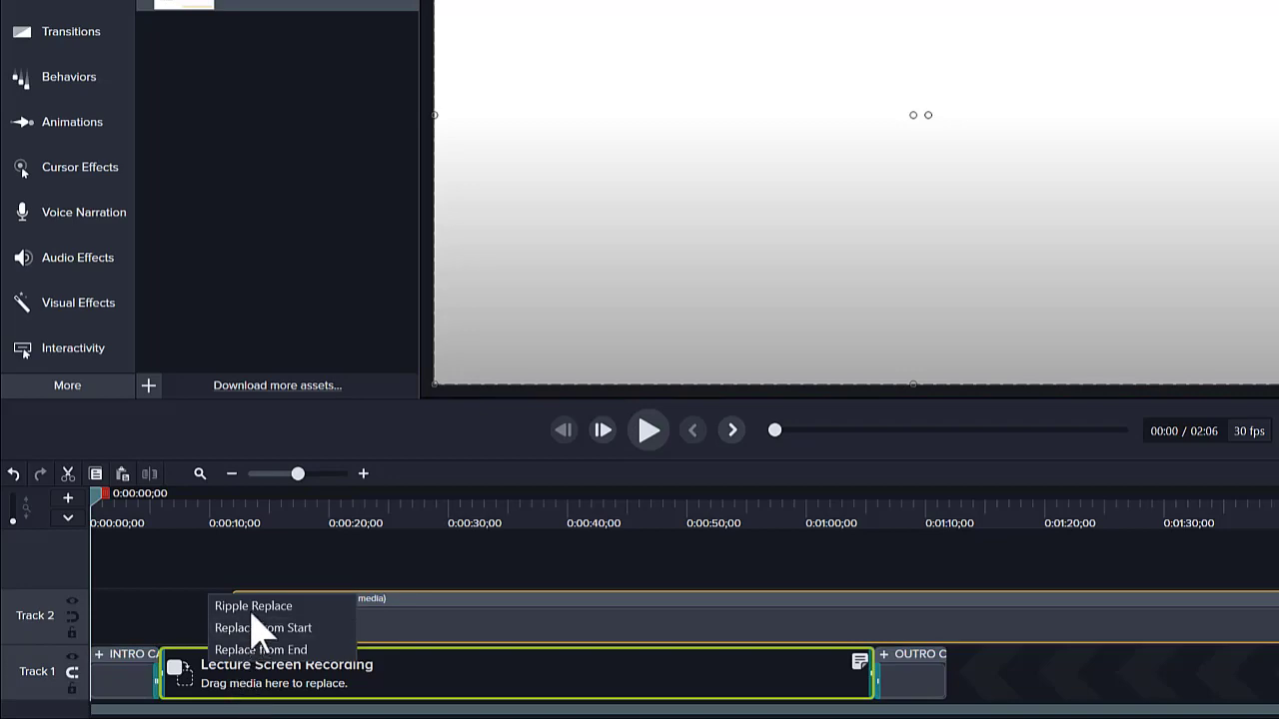
click(258, 628)
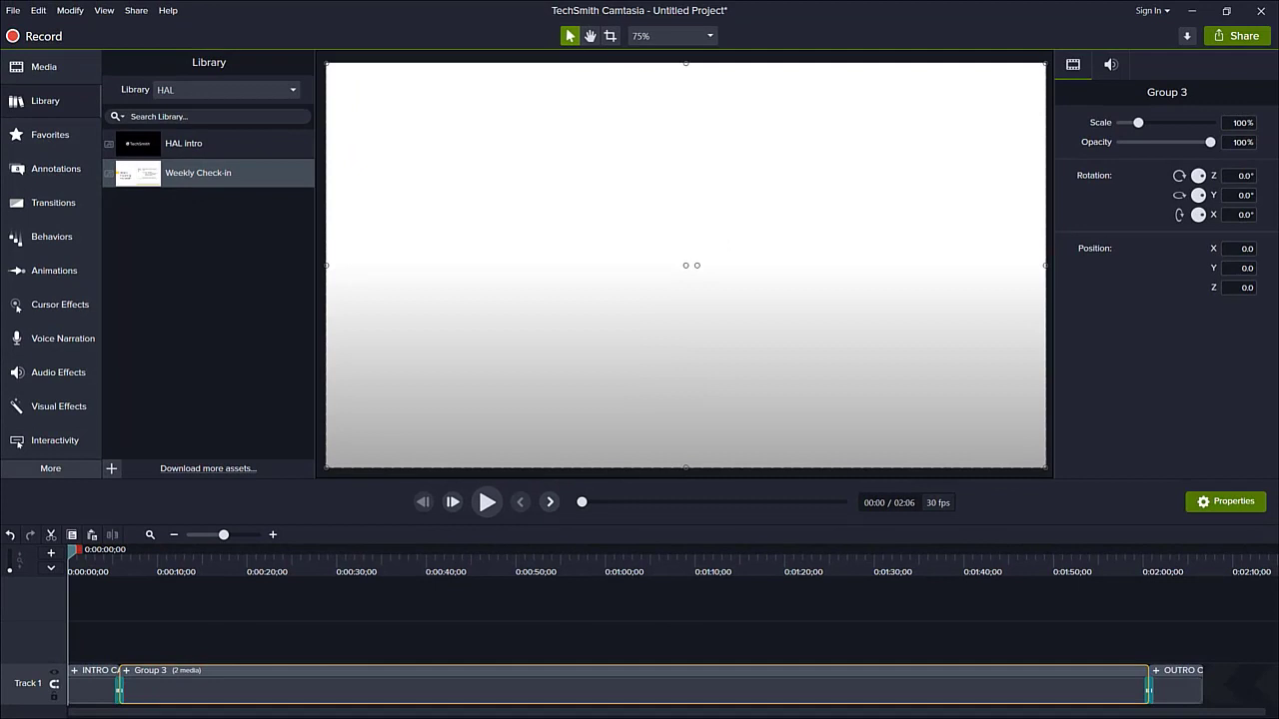
key(Escape)
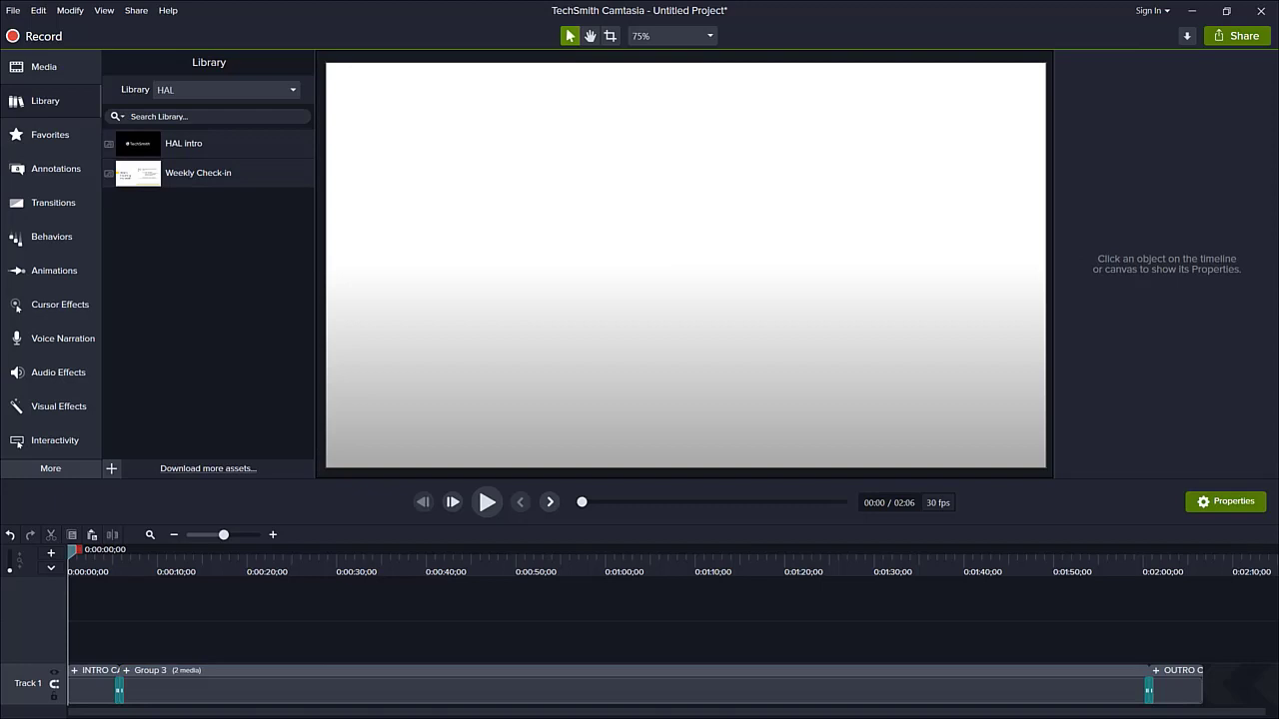
click(10, 535)
click(10, 534)
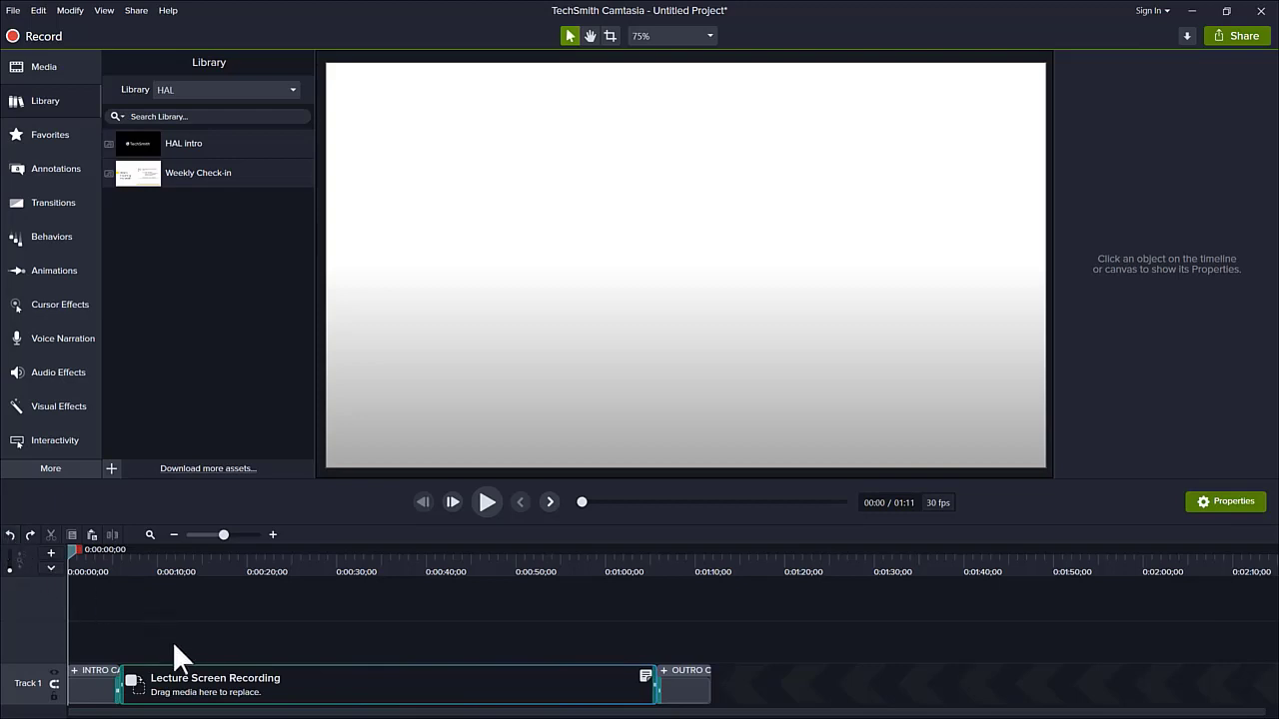
Ripple-replace the selected Lecture Screen Recording placeholder with the Weekly Check-in asset from the HAL library
click(206, 675)
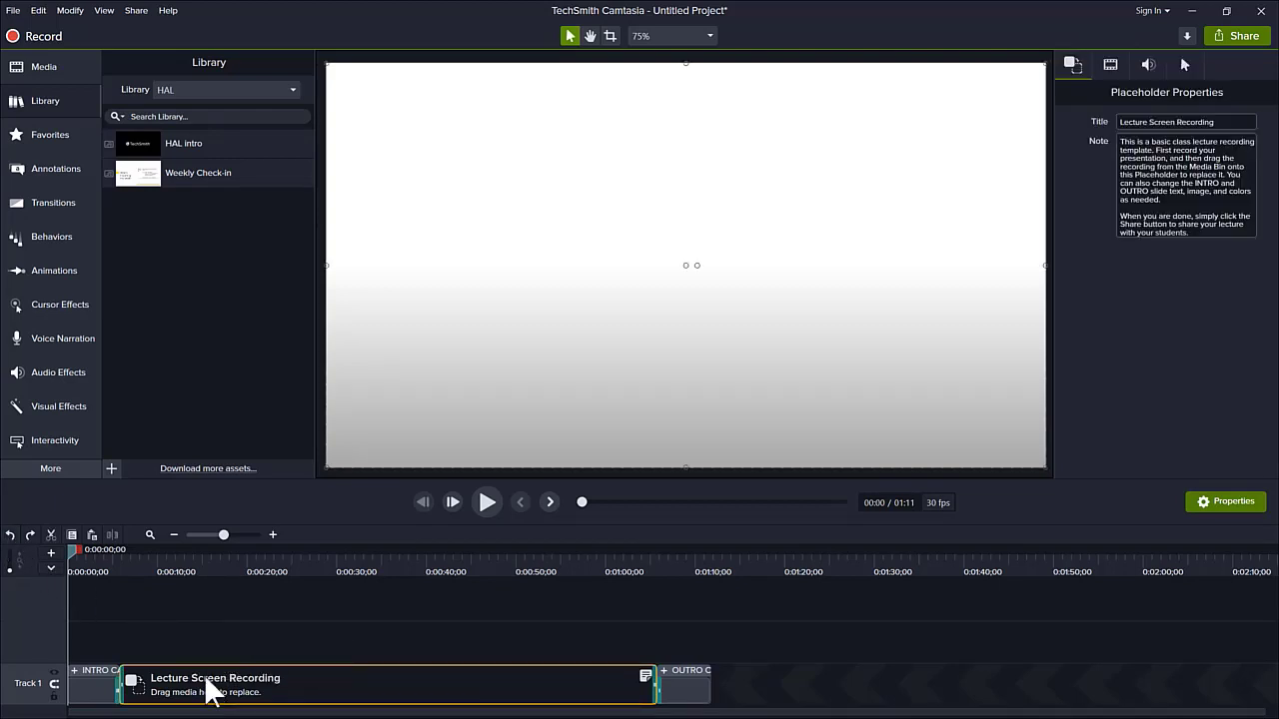
right_click(196, 173)
mouse_move(372, 210)
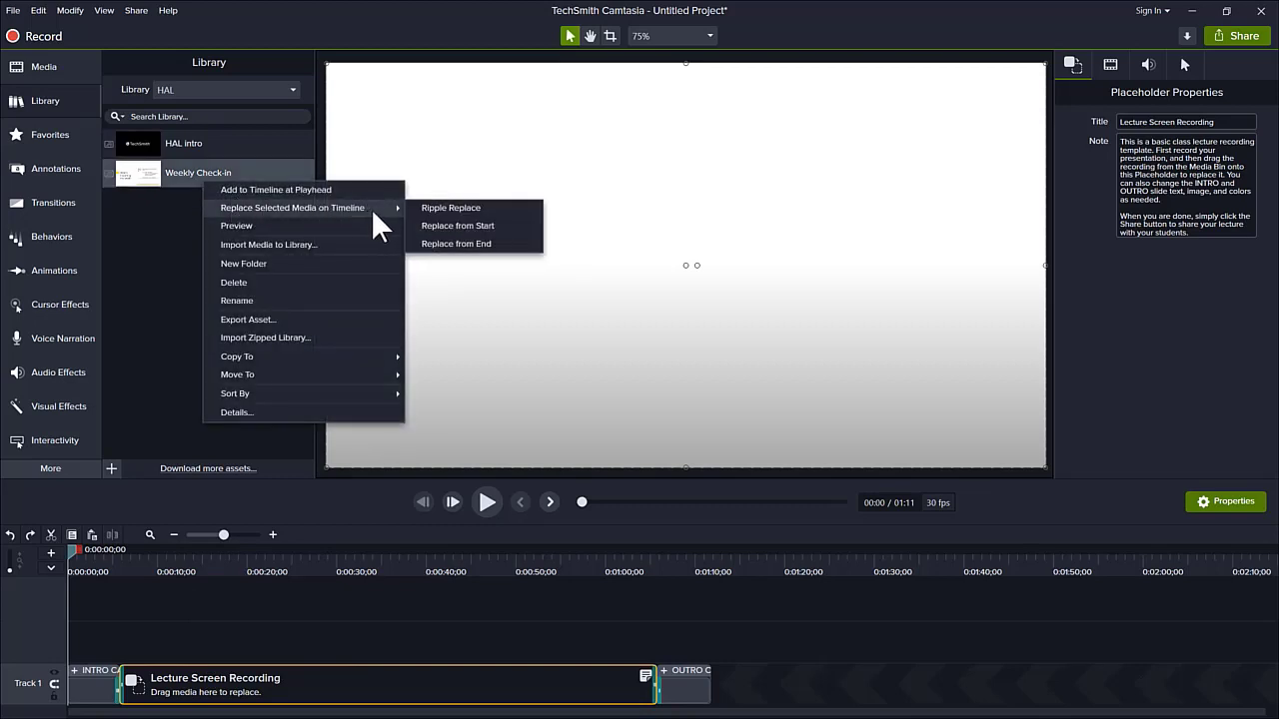
click(429, 207)
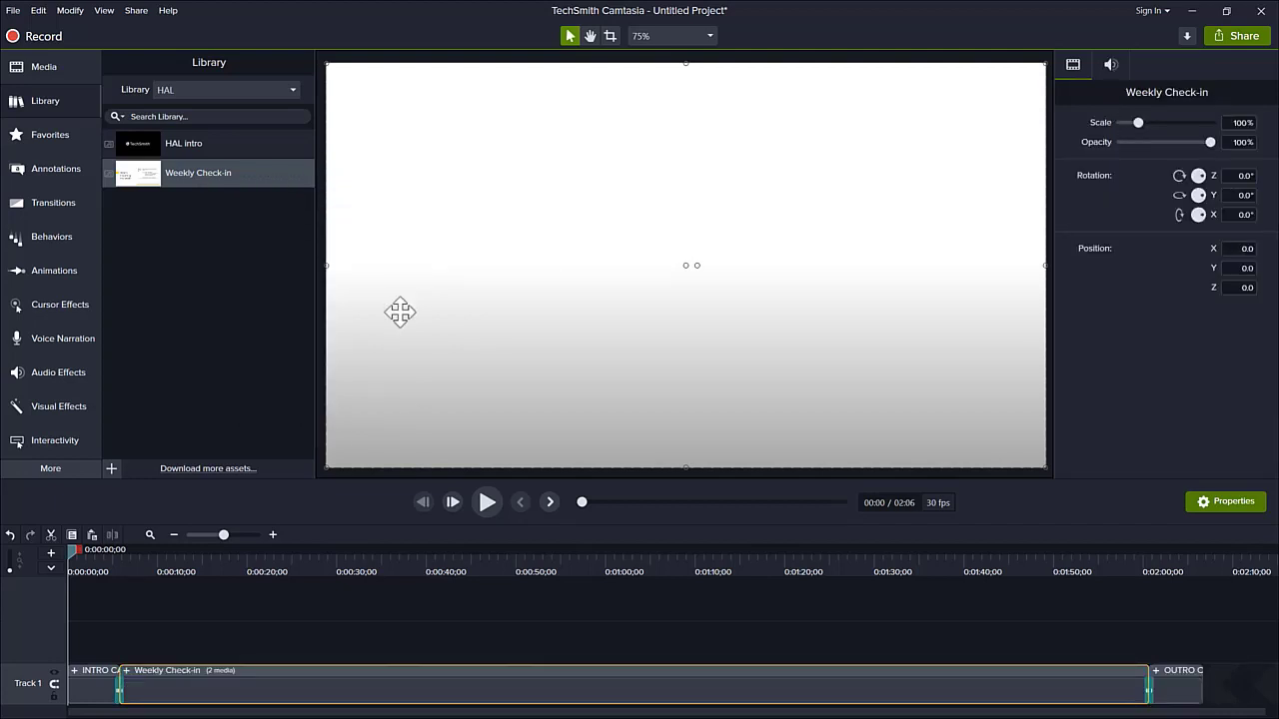
Preview the recording at about 0:00:39 with its Weekly Check-in group expanded, and view the available sharing destinations
drag(252, 563, 423, 572)
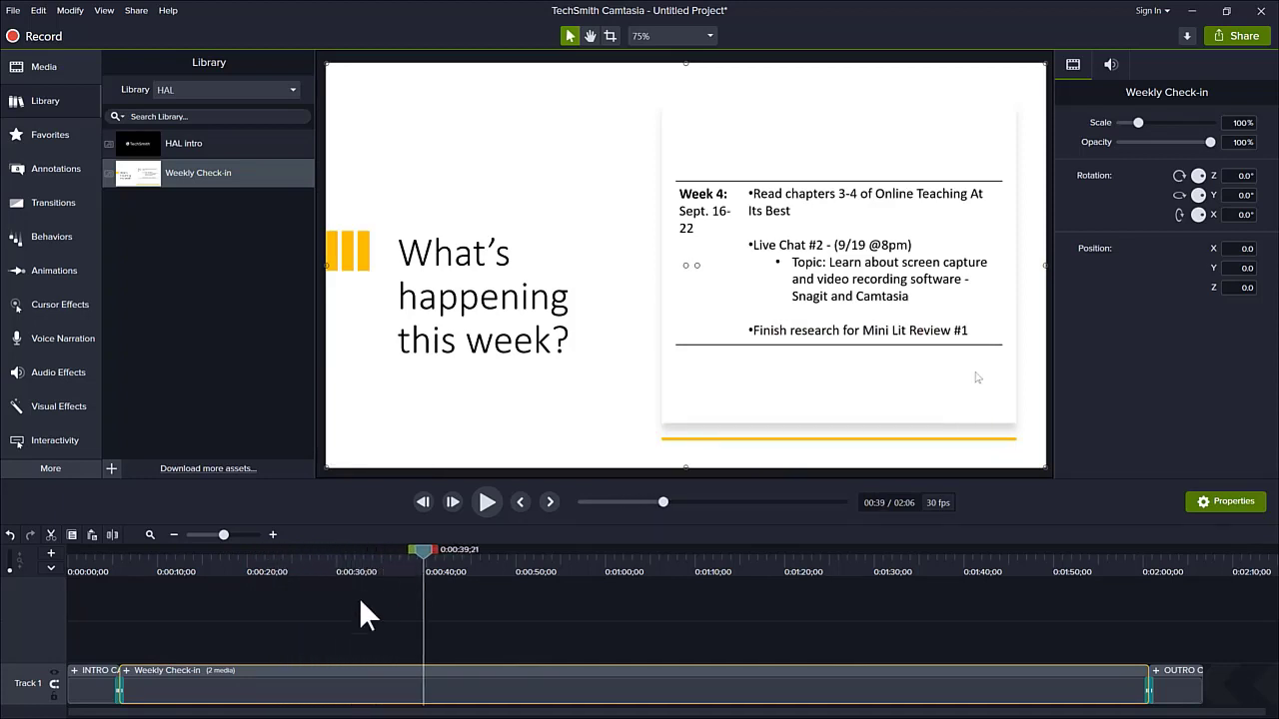
double_click(310, 666)
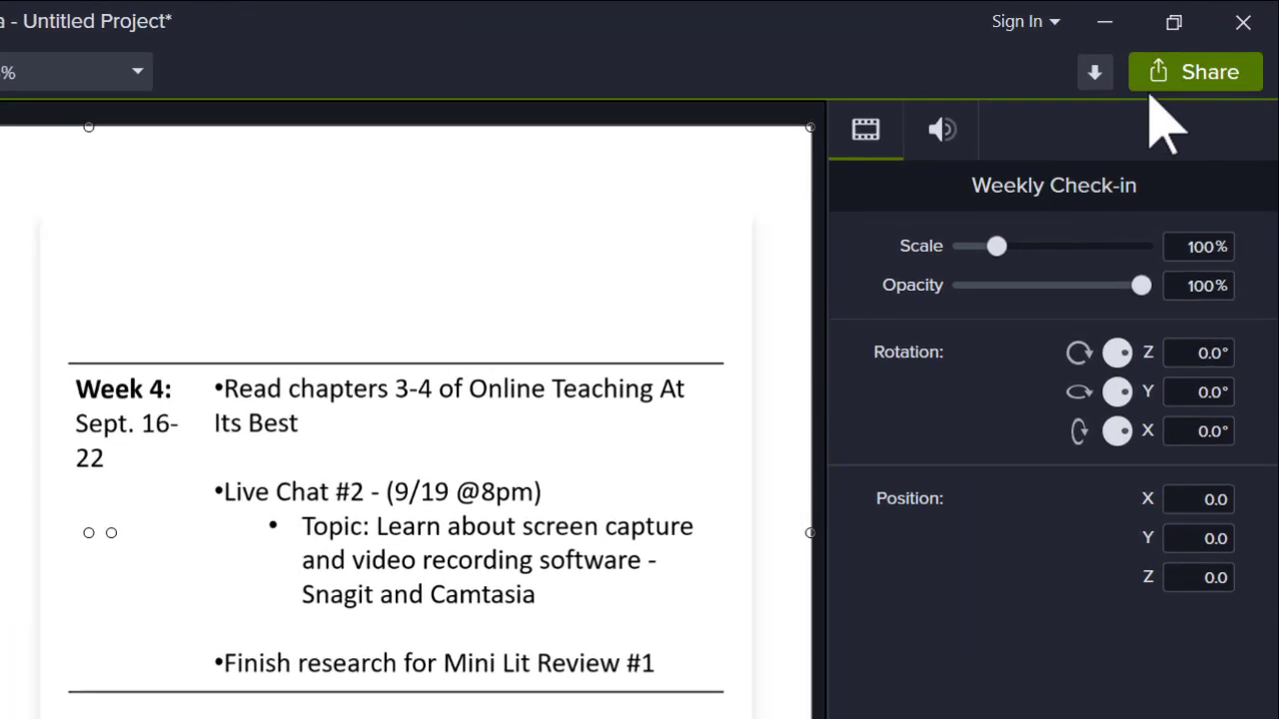
click(1175, 83)
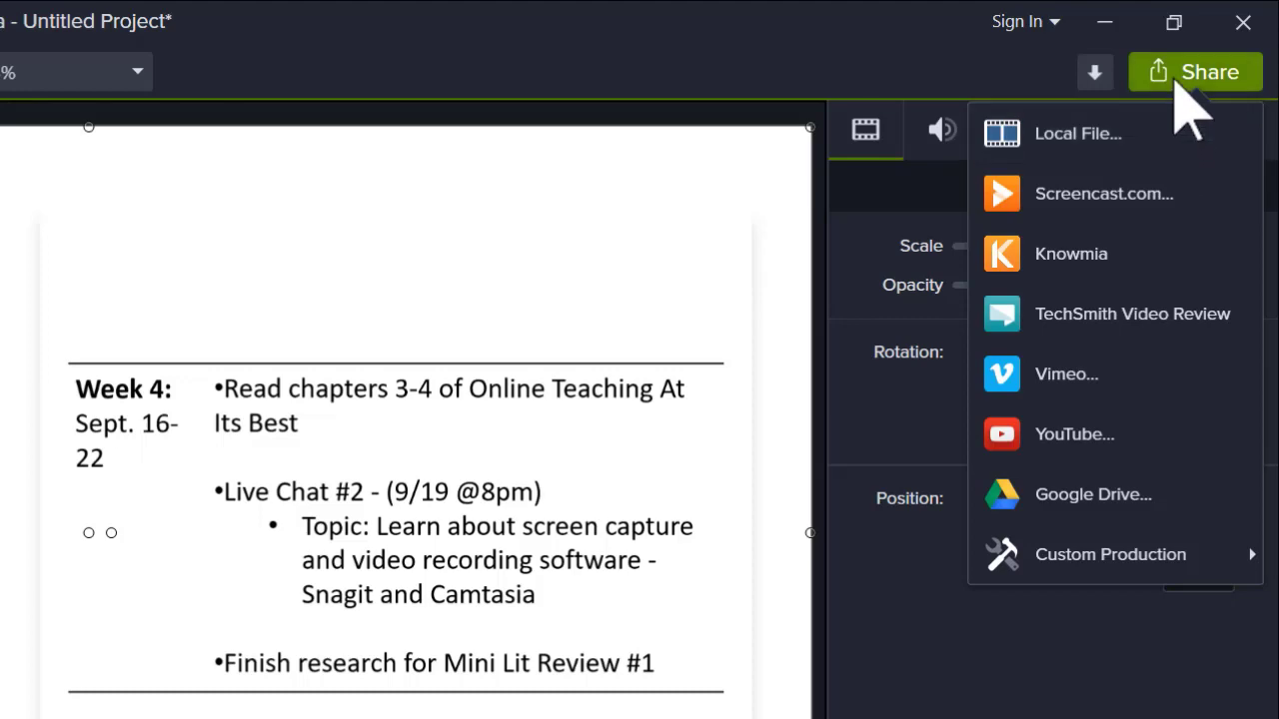
click(1176, 80)
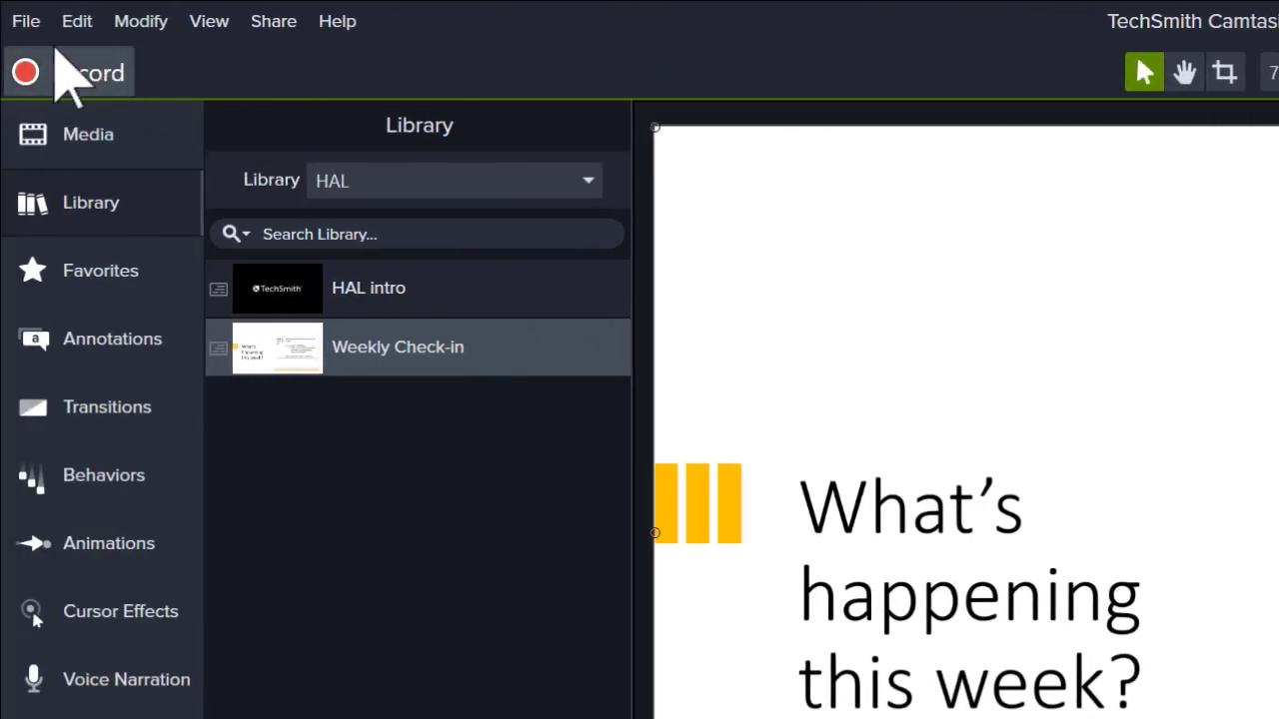
Start another new project from the saved Weekly Check-in template
click(24, 22)
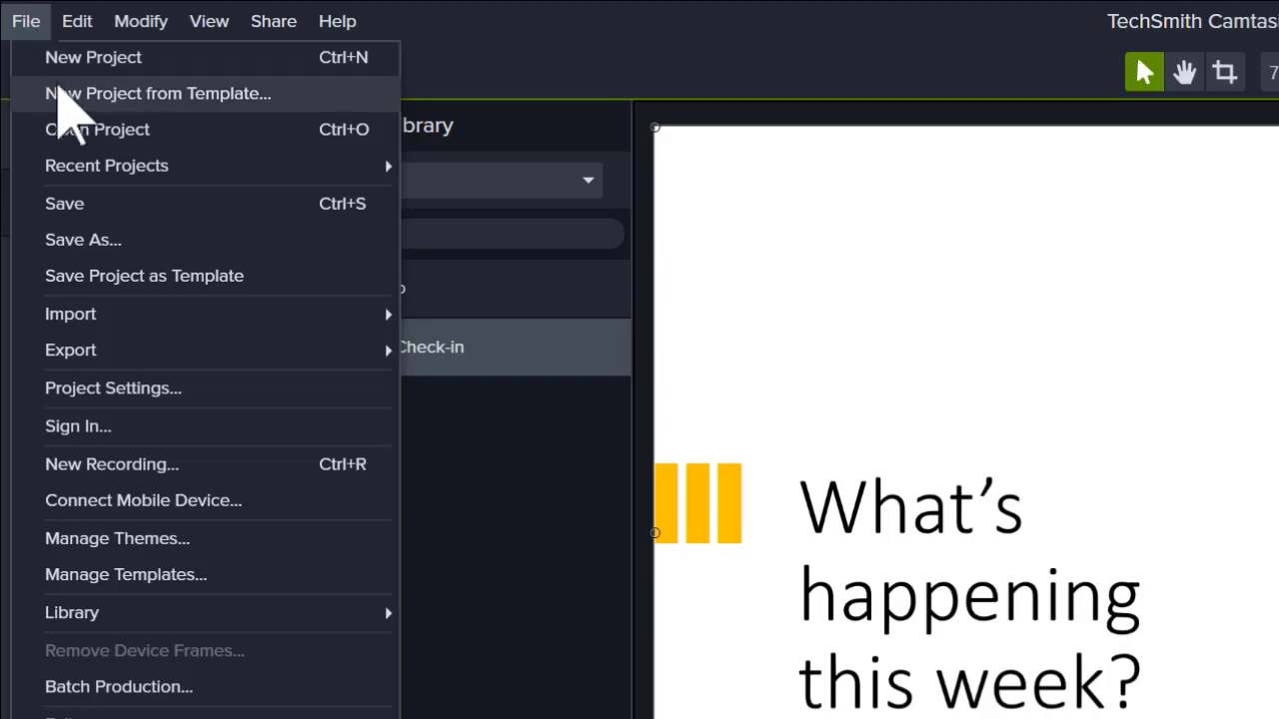
click(56, 90)
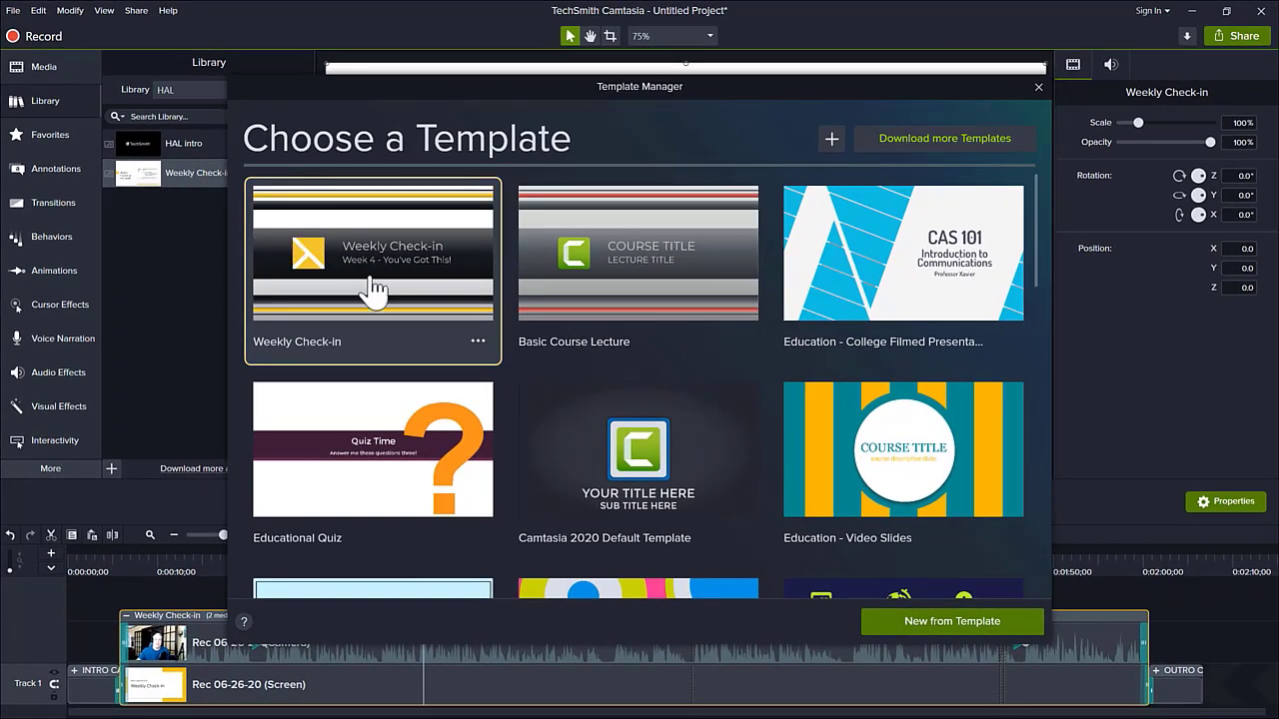
click(893, 617)
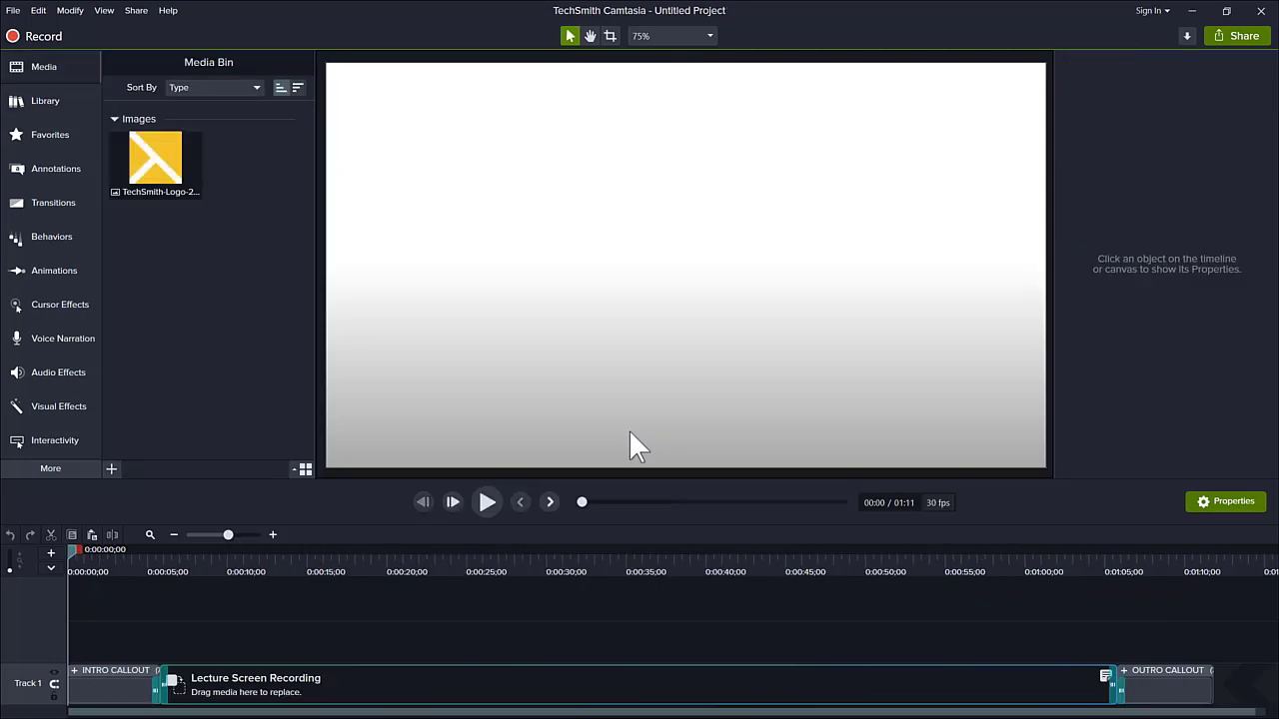
Change the intro callout's lesson text to "Week 5 - You've Got This!"
click(100, 561)
click(115, 691)
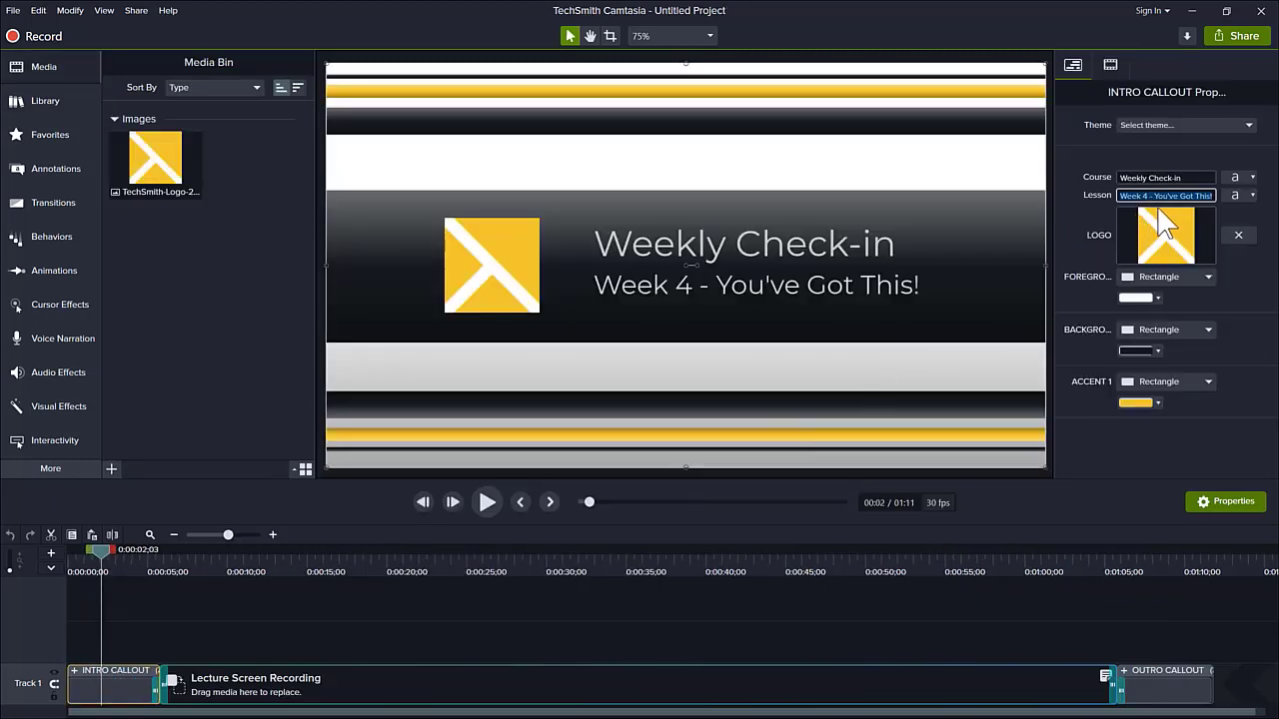
double_click(1146, 196)
text(5)
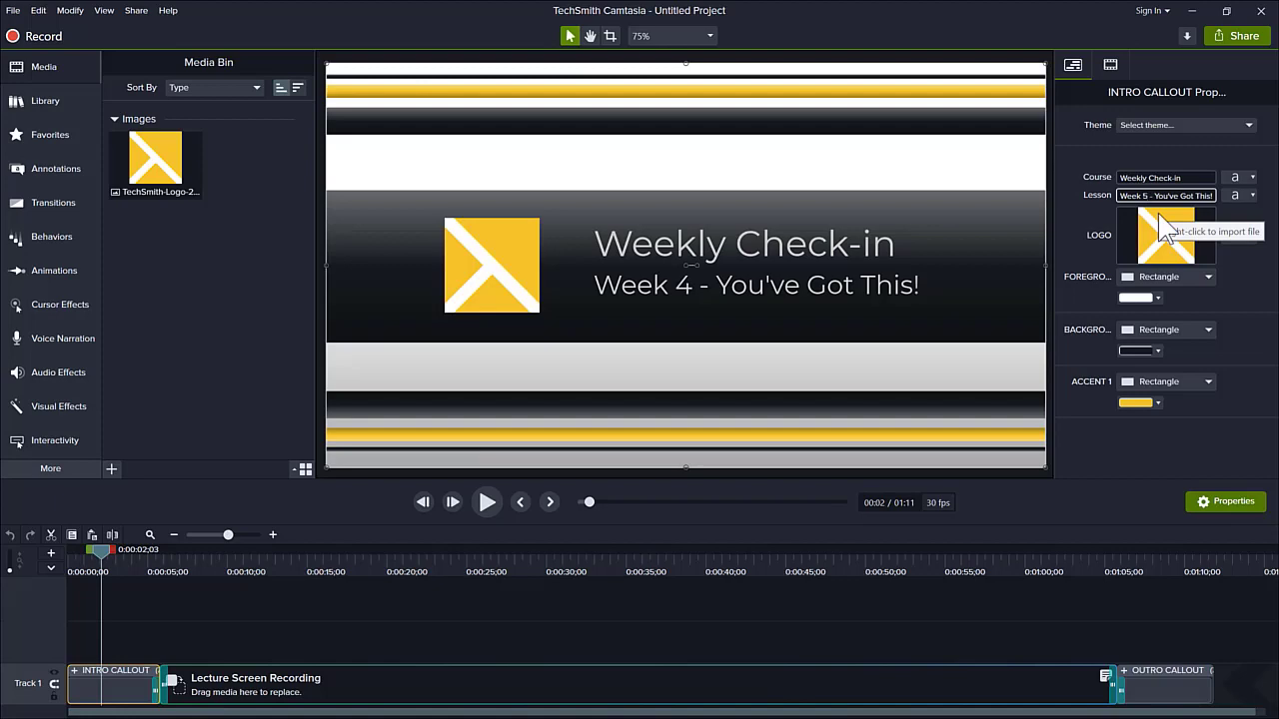
key(Return)
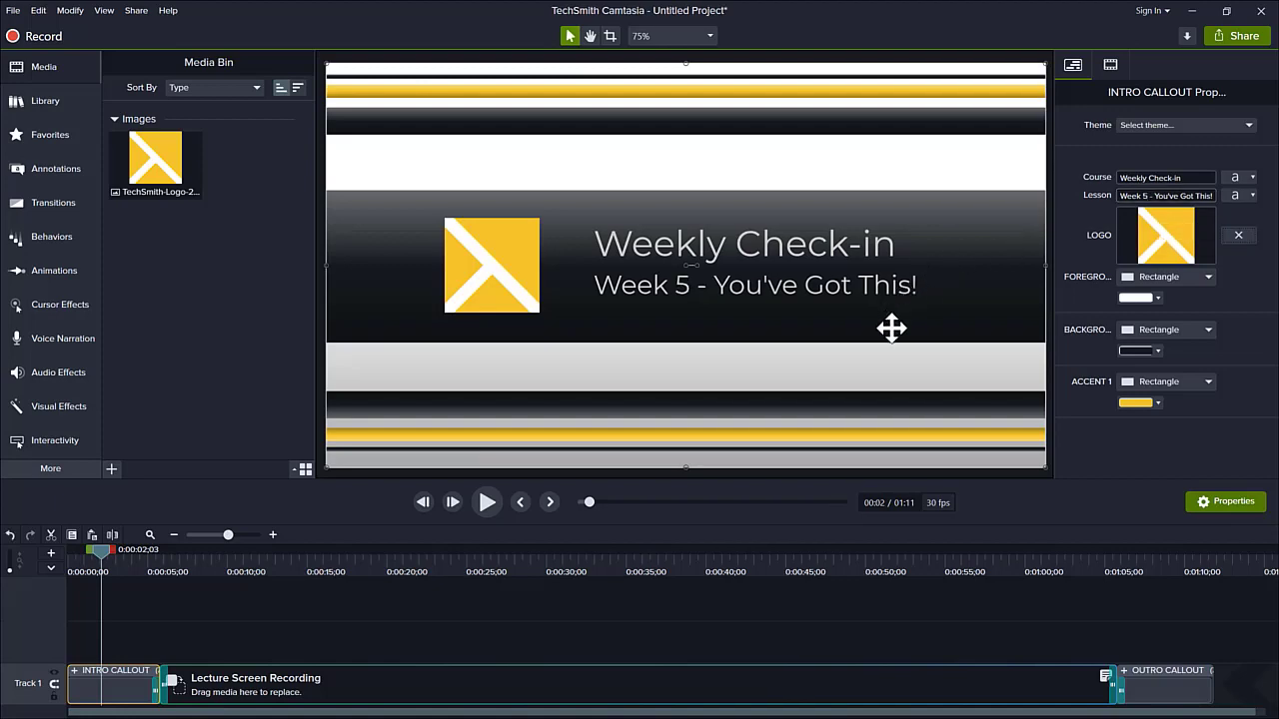